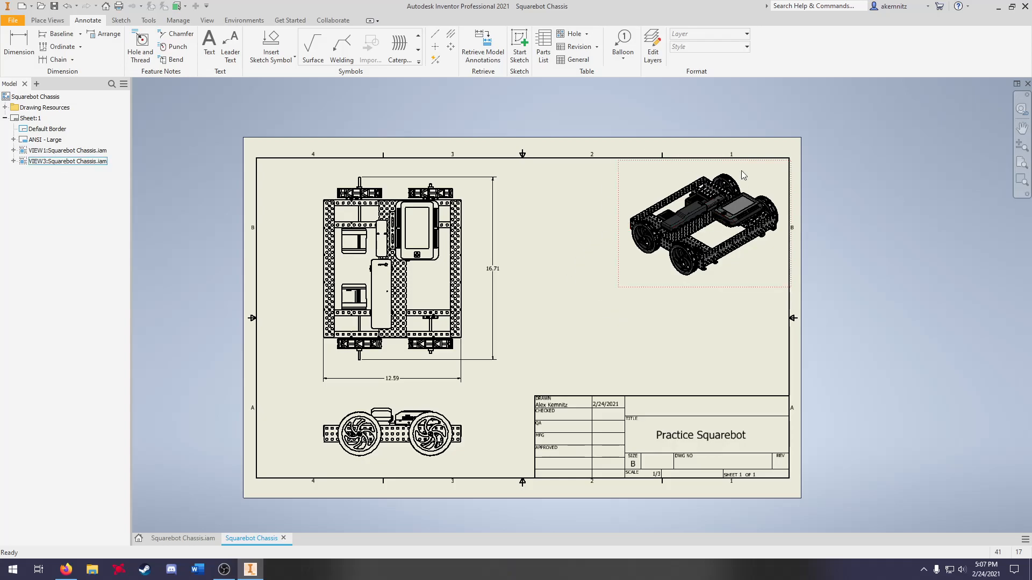
Step: Insert a structured, first-level parts list from the isometric view, enabling the BOM view, and place it directly above the title block
{"action": "left_click", "coordinate": [727, 248]}
{"action": "left_click", "coordinate": [547, 50]}
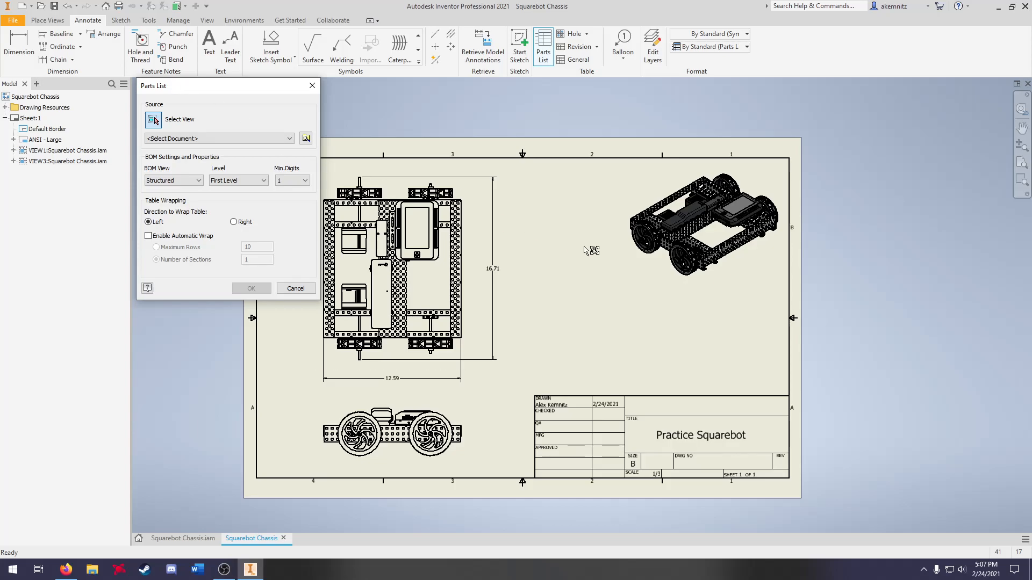
{"action": "left_click", "coordinate": [712, 287]}
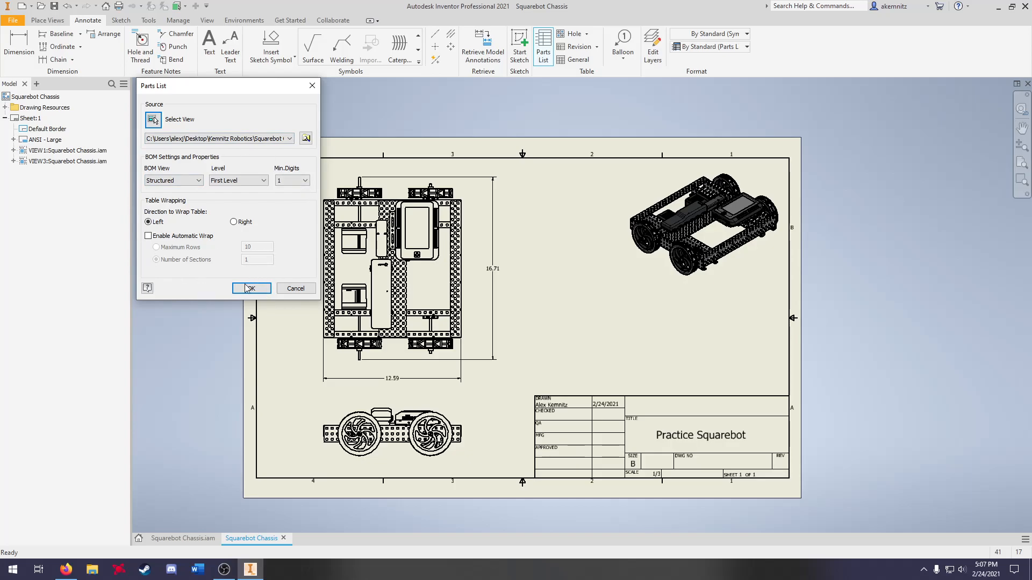
{"action": "left_click", "coordinate": [263, 293]}
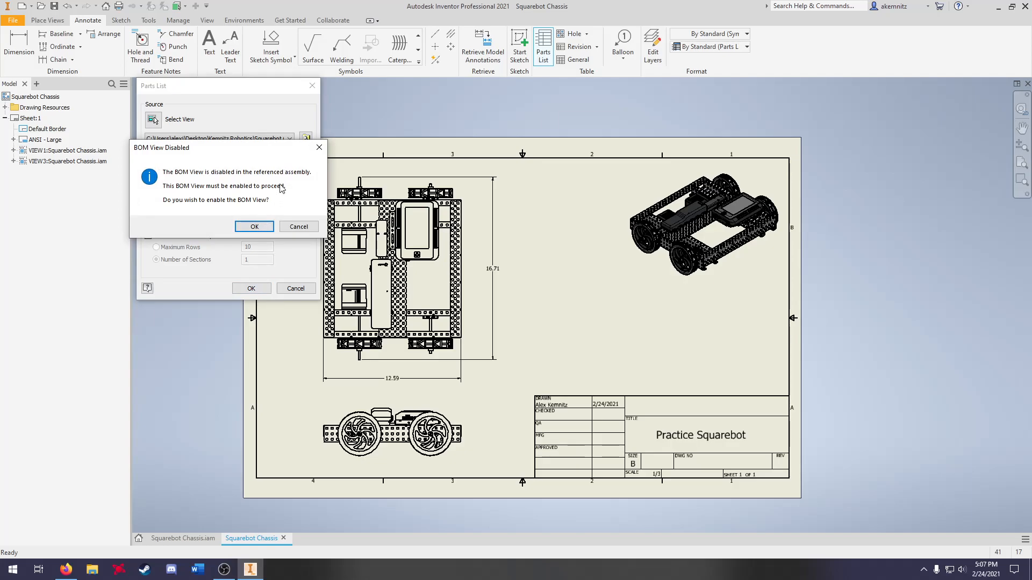
{"action": "left_click", "coordinate": [265, 230]}
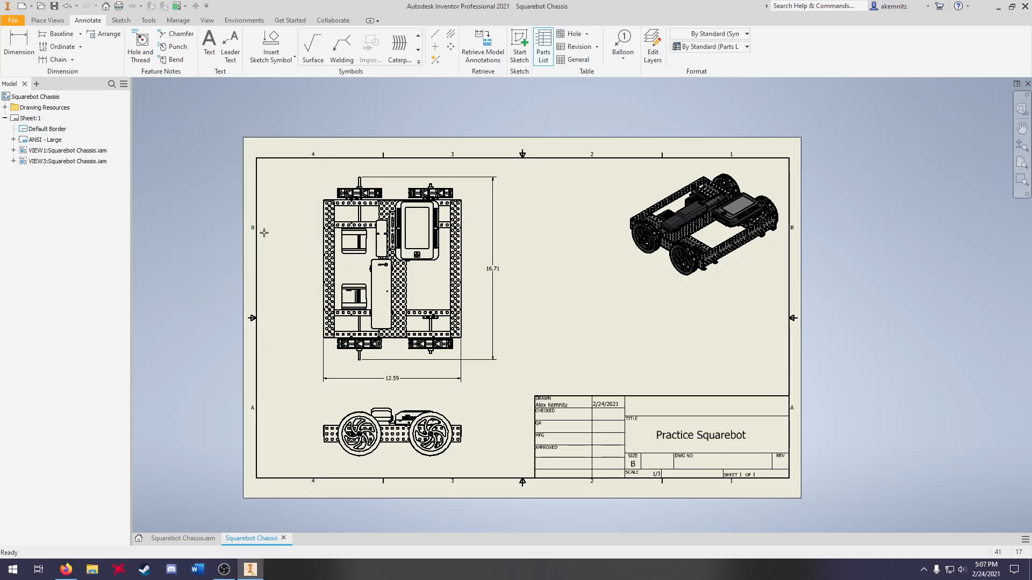
{"action": "left_click", "coordinate": [786, 227]}
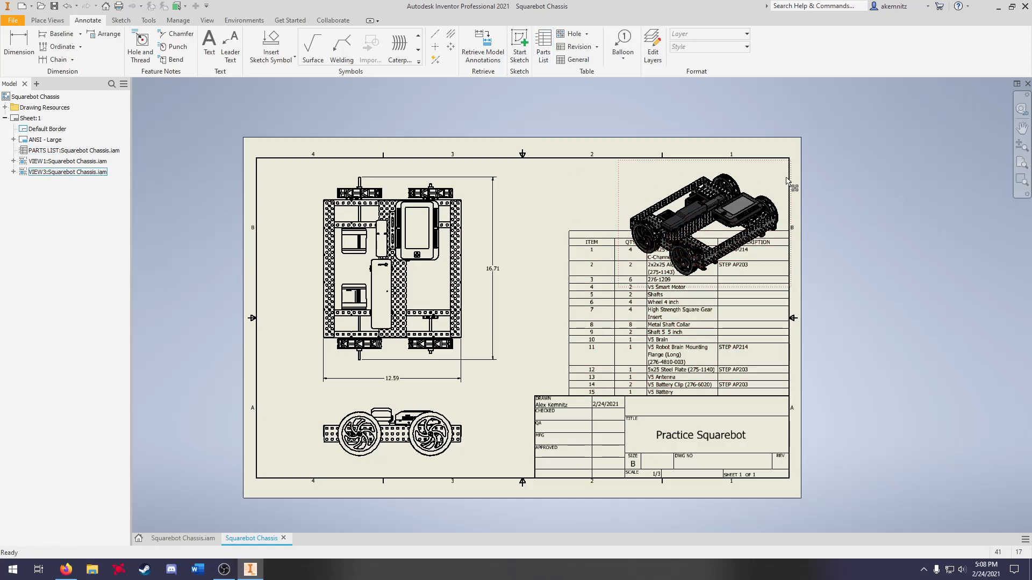
Step: Shift the isometric, top and side views toward the sheet's left side and bring the vertical overall dimension closer to the top view
{"action": "left_click_drag", "start_coordinate": [780, 167], "coordinate": [623, 149]}
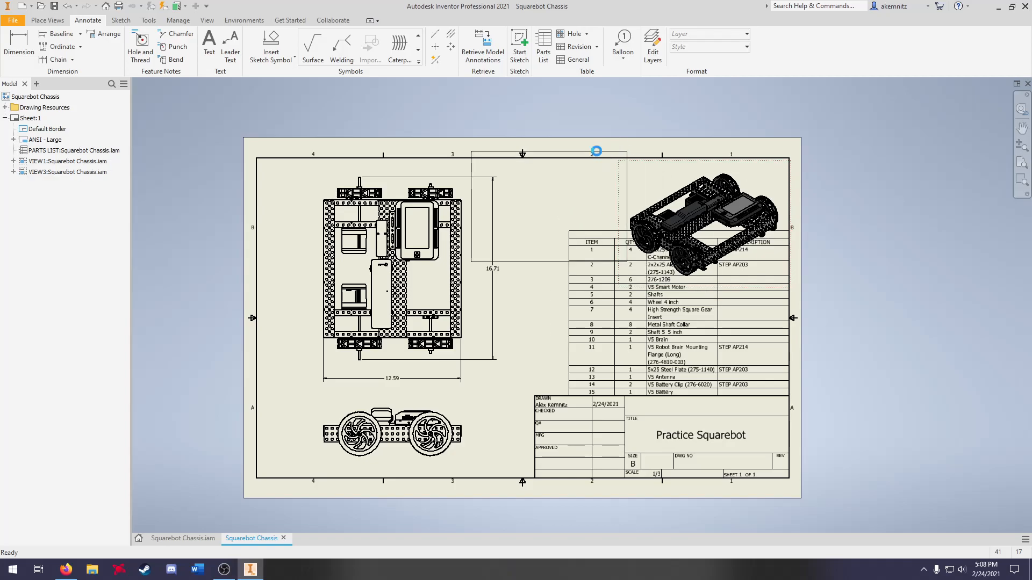
{"action": "left_click_drag", "start_coordinate": [311, 309], "coordinate": [281, 307]}
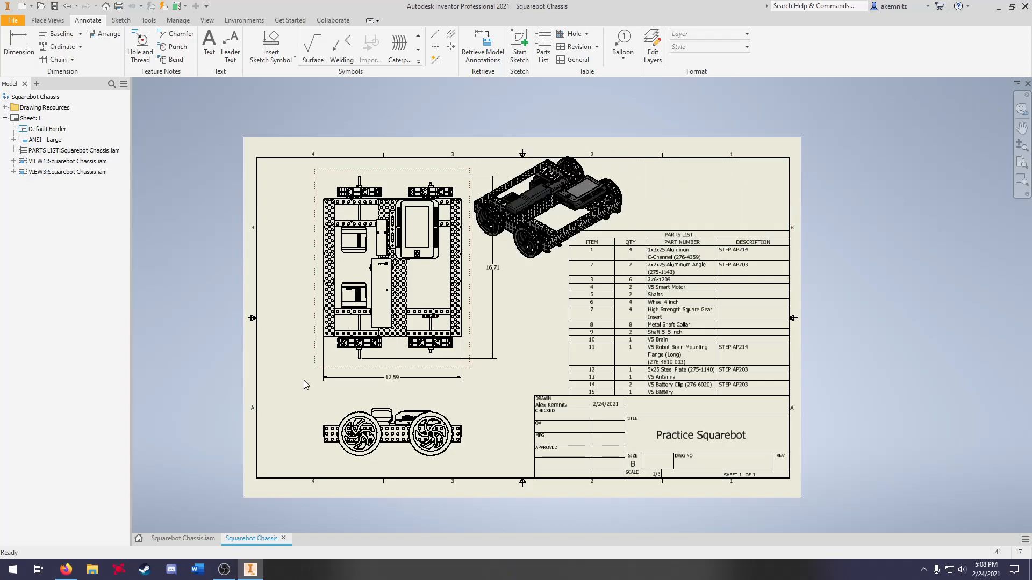
{"action": "left_click_drag", "start_coordinate": [317, 419], "coordinate": [271, 423]}
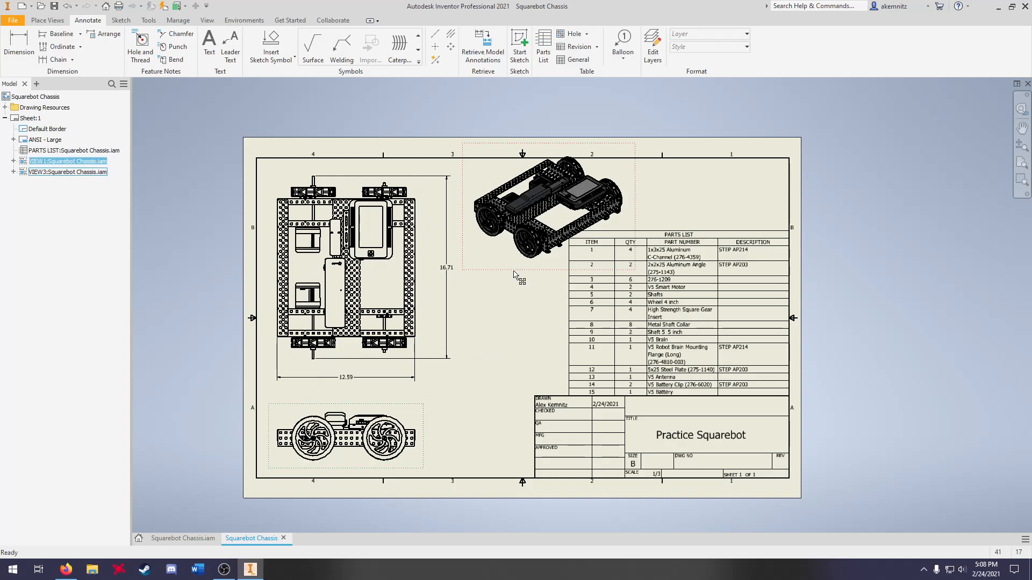
{"action": "left_click_drag", "start_coordinate": [446, 302], "coordinate": [428, 304]}
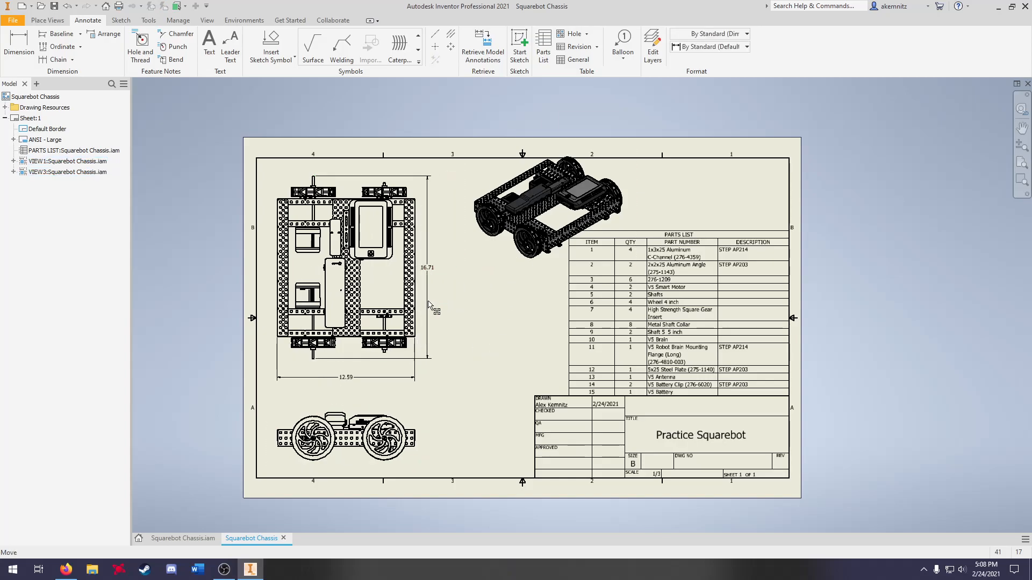
{"action": "mouse_move", "coordinate": [517, 277]}
{"action": "left_mouse_down"}
{"action": "mouse_move", "coordinate": [474, 359]}
{"action": "mouse_move", "coordinate": [491, 297]}
{"action": "left_mouse_up"}
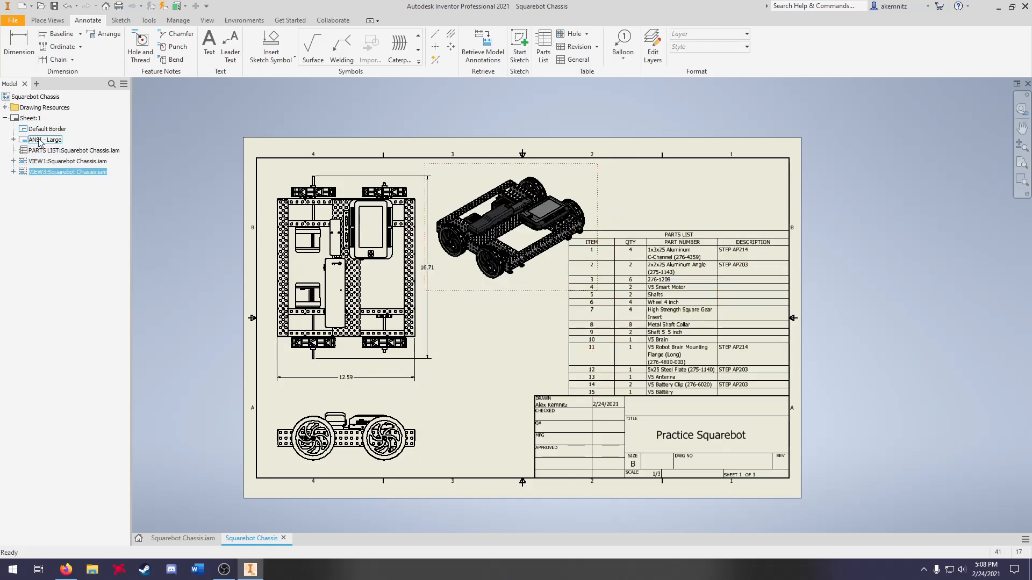
Step: Change the size of Sheet:1 to C
{"action": "right_click", "coordinate": [39, 119]}
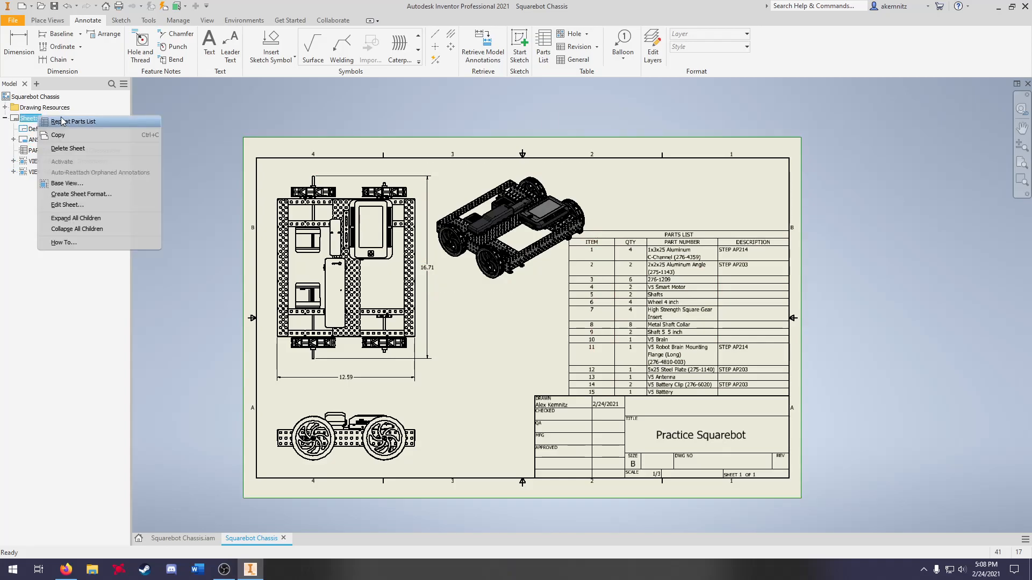
{"action": "left_click", "coordinate": [67, 205]}
{"action": "left_click", "coordinate": [175, 152]}
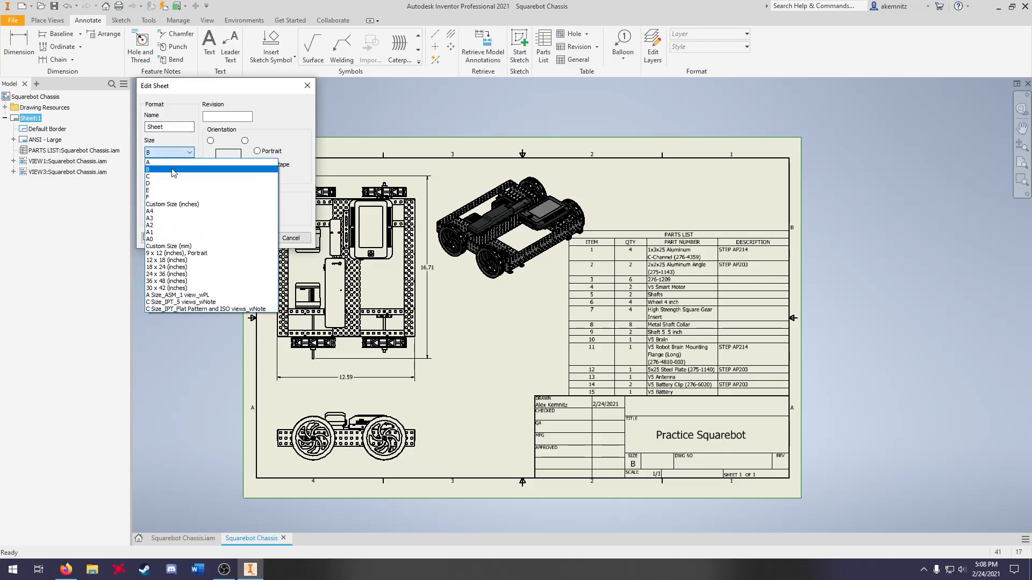
{"action": "left_click", "coordinate": [167, 177]}
{"action": "left_click", "coordinate": [246, 238]}
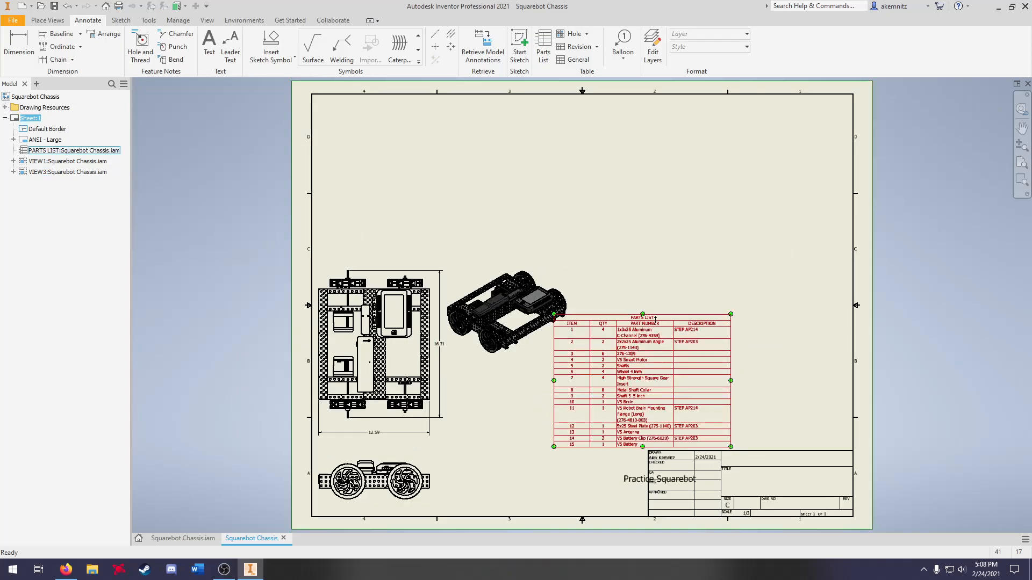
Step: Align the parts list with the right border above the title block and move the "Practice Squarebot" text into the title field
{"action": "scroll", "coordinate": [647, 276], "scroll_direction": "up", "scroll_amount": 5}
{"action": "scroll", "coordinate": [747, 249], "scroll_direction": "down", "scroll_amount": 3}
{"action": "scroll", "coordinate": [614, 374], "scroll_direction": "down", "scroll_amount": 3}
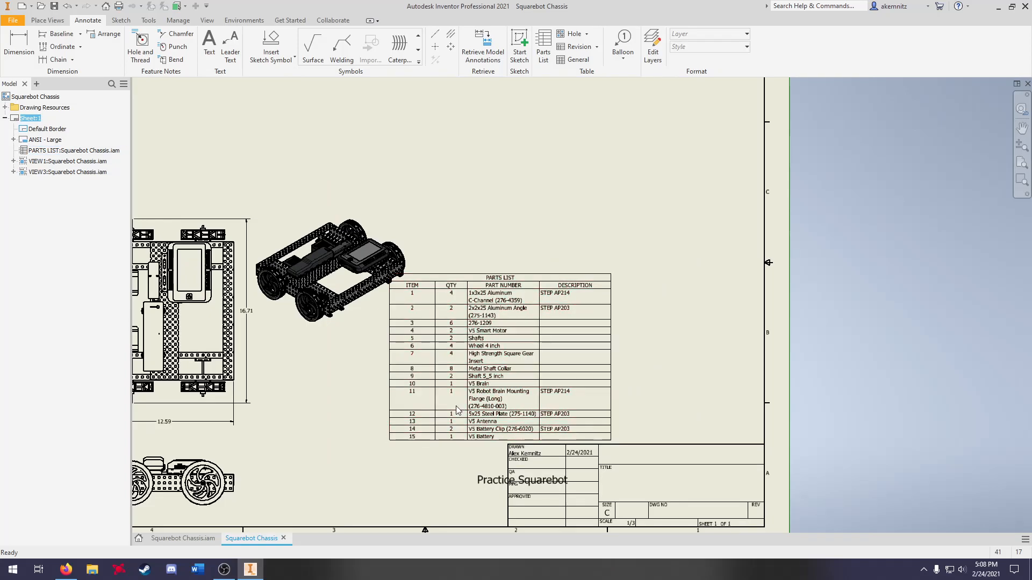
{"action": "left_click_drag", "start_coordinate": [473, 404], "coordinate": [626, 402]}
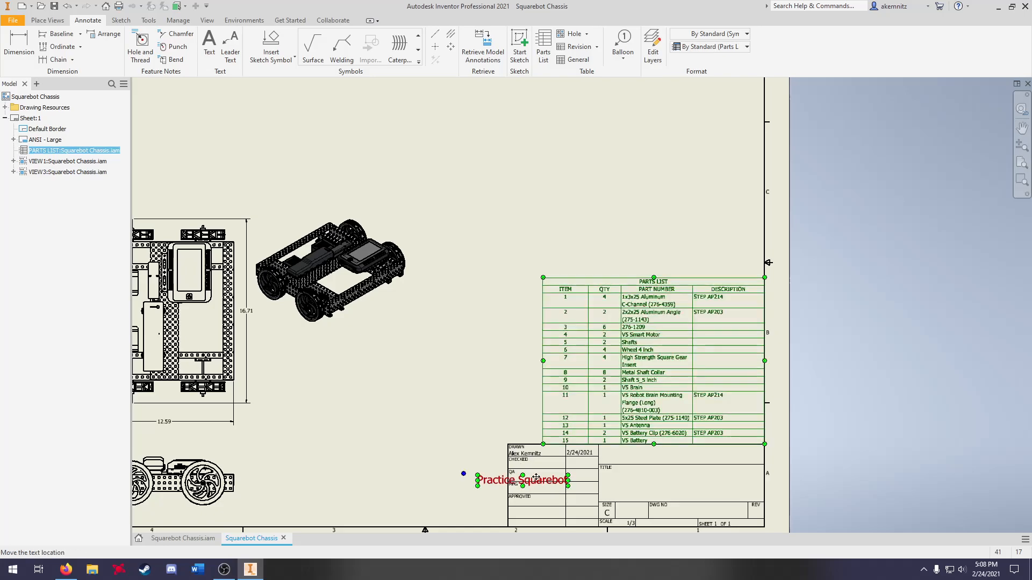
{"action": "left_click_drag", "start_coordinate": [536, 478], "coordinate": [693, 483]}
Step: Spread the views over the sheet: isometric view in the upper-right corner, top view higher, and top and side views farther from the left border
{"action": "scroll", "coordinate": [692, 482], "scroll_direction": "down", "scroll_amount": 3}
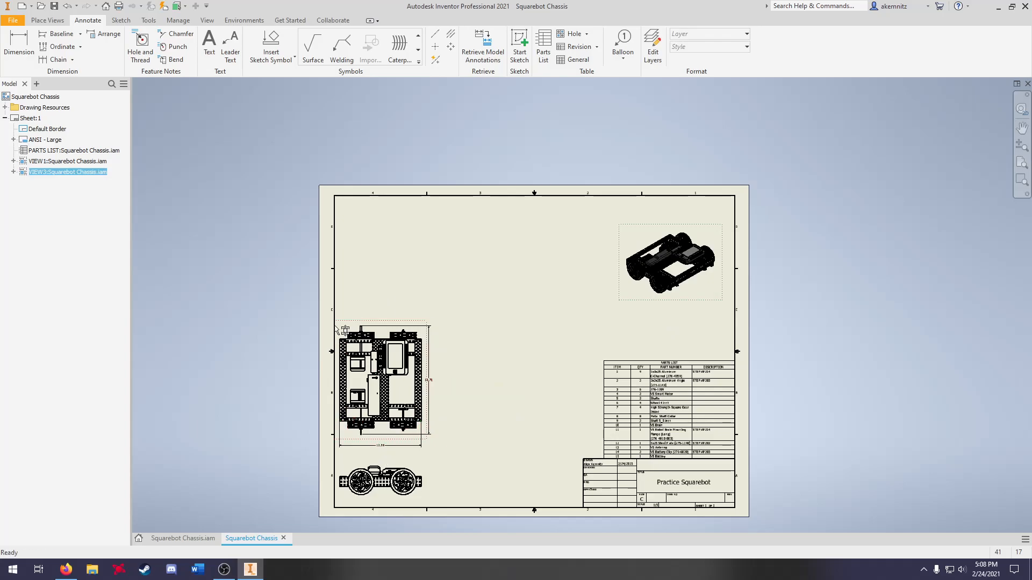
{"action": "left_click_drag", "start_coordinate": [344, 329], "coordinate": [345, 261]}
{"action": "mouse_move", "coordinate": [358, 461]}
{"action": "left_mouse_down"}
{"action": "mouse_move", "coordinate": [472, 442]}
{"action": "mouse_move", "coordinate": [405, 452]}
{"action": "left_mouse_up"}
{"action": "scroll", "coordinate": [579, 318], "scroll_direction": "up", "scroll_amount": 2}
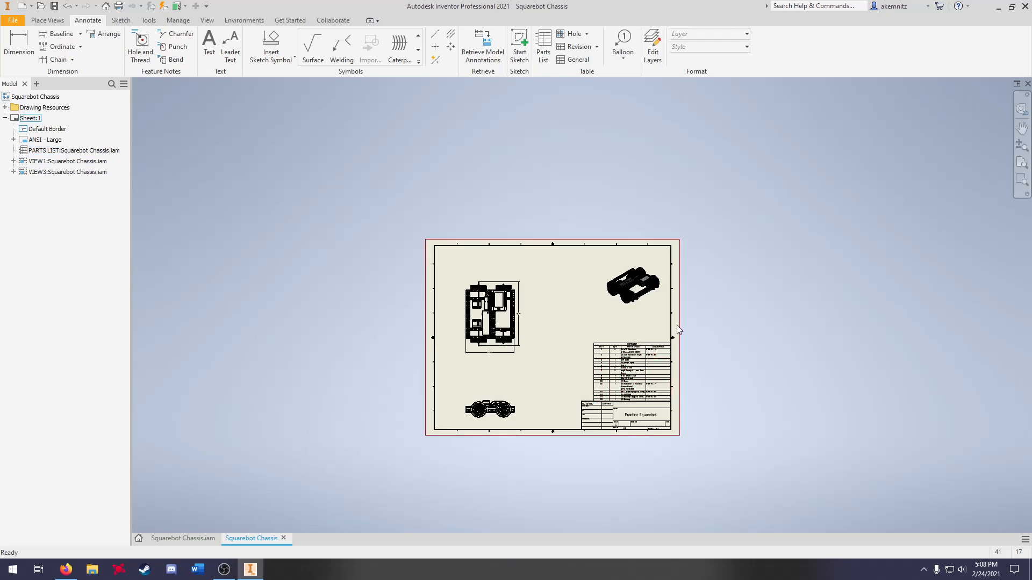
{"action": "scroll", "coordinate": [678, 333], "scroll_direction": "down", "scroll_amount": 3}
{"action": "scroll", "coordinate": [576, 272], "scroll_direction": "up", "scroll_amount": 2}
Step: Set the isometric view's scale to 1 / 2
{"action": "double_click", "coordinate": [573, 273]}
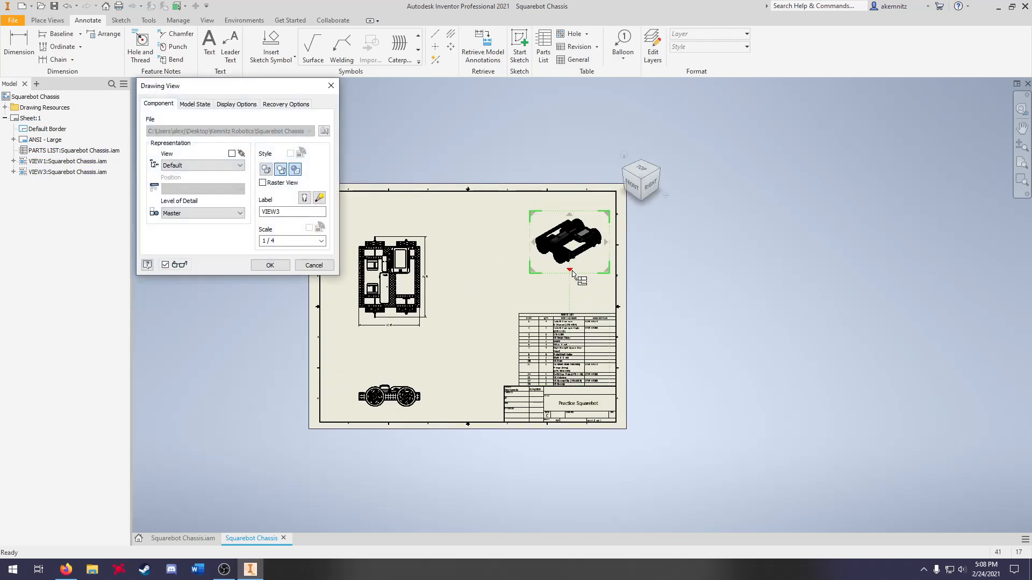
{"action": "left_click", "coordinate": [290, 241]}
{"action": "left_click", "coordinate": [322, 241]}
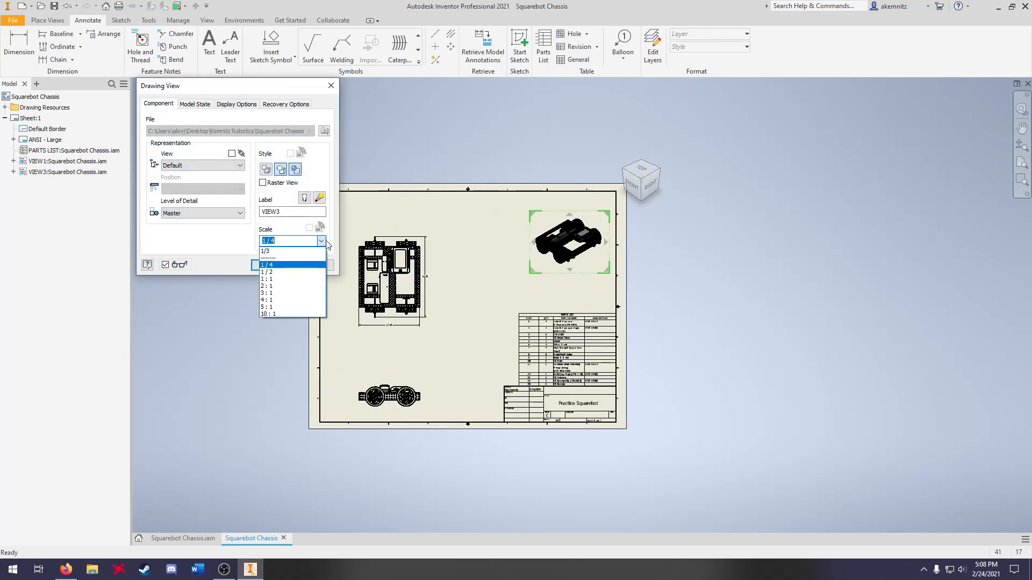
{"action": "left_click", "coordinate": [267, 272]}
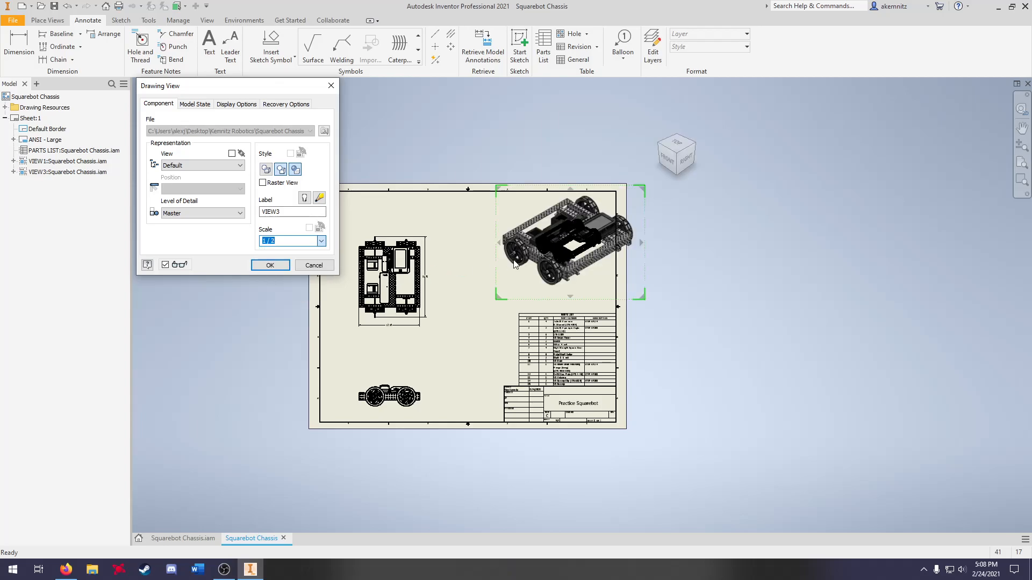
{"action": "left_click", "coordinate": [260, 265]}
Step: Reposition the isometric view inside the border, raise the top and side views, and shift them closer to the left border
{"action": "left_click_drag", "start_coordinate": [486, 301], "coordinate": [485, 309]}
{"action": "left_click_drag", "start_coordinate": [398, 381], "coordinate": [398, 335]}
{"action": "left_click_drag", "start_coordinate": [367, 237], "coordinate": [373, 218]}
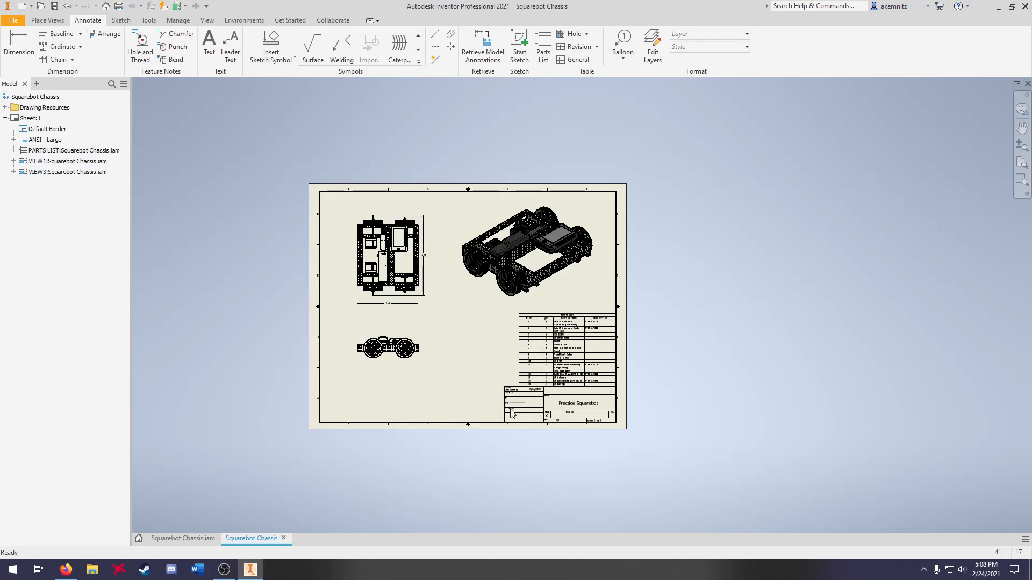
{"action": "scroll", "coordinate": [470, 390], "scroll_direction": "up", "scroll_amount": 3}
{"action": "left_click_drag", "start_coordinate": [316, 317], "coordinate": [275, 317]}
Step: Move the parts list to the bottom border, directly left of the title block
{"action": "left_click_drag", "start_coordinate": [585, 239], "coordinate": [373, 324]}
{"action": "scroll", "coordinate": [591, 289], "scroll_direction": "down", "scroll_amount": 3}
{"action": "scroll", "coordinate": [592, 290], "scroll_direction": "up", "scroll_amount": 1}
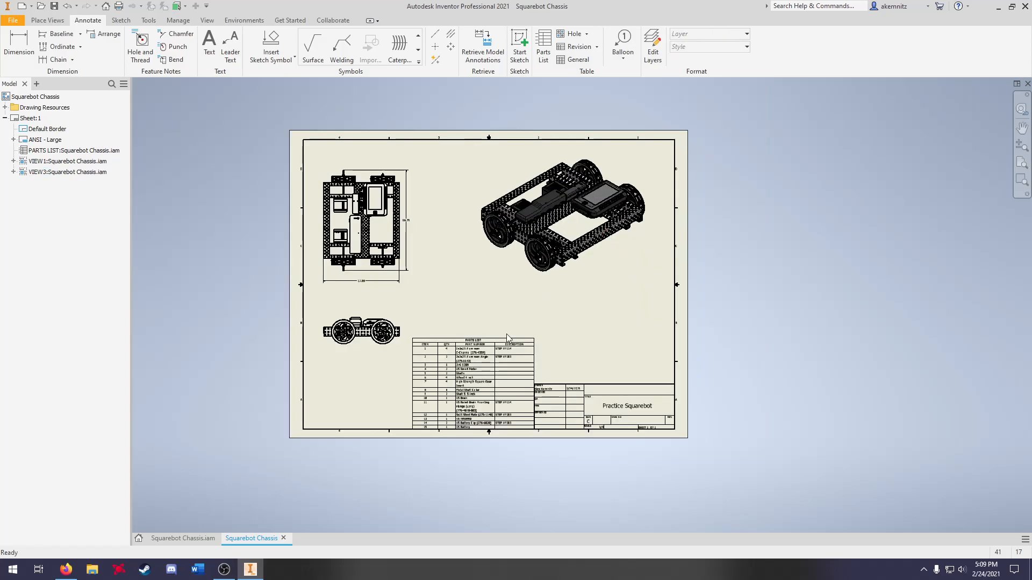
Step: Examine the item numbers, quantities and part names in the parts list
{"action": "scroll", "coordinate": [488, 384], "scroll_direction": "up", "scroll_amount": 5}
{"action": "left_click", "coordinate": [488, 383]}
{"action": "scroll", "coordinate": [488, 383], "scroll_direction": "down", "scroll_amount": 3}
{"action": "scroll", "coordinate": [463, 407], "scroll_direction": "up", "scroll_amount": 4}
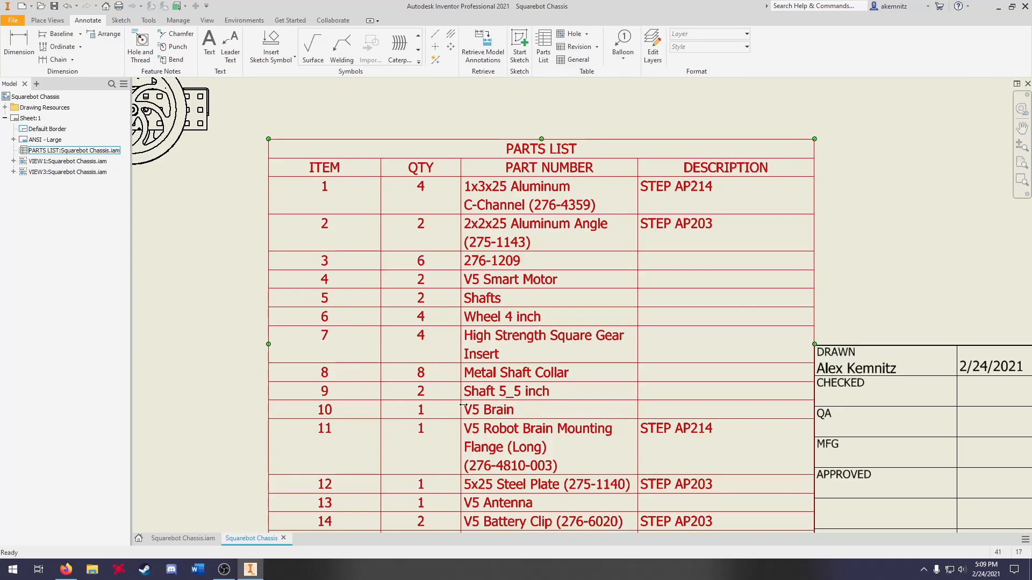
{"action": "scroll", "coordinate": [679, 255], "scroll_direction": "down", "scroll_amount": 3}
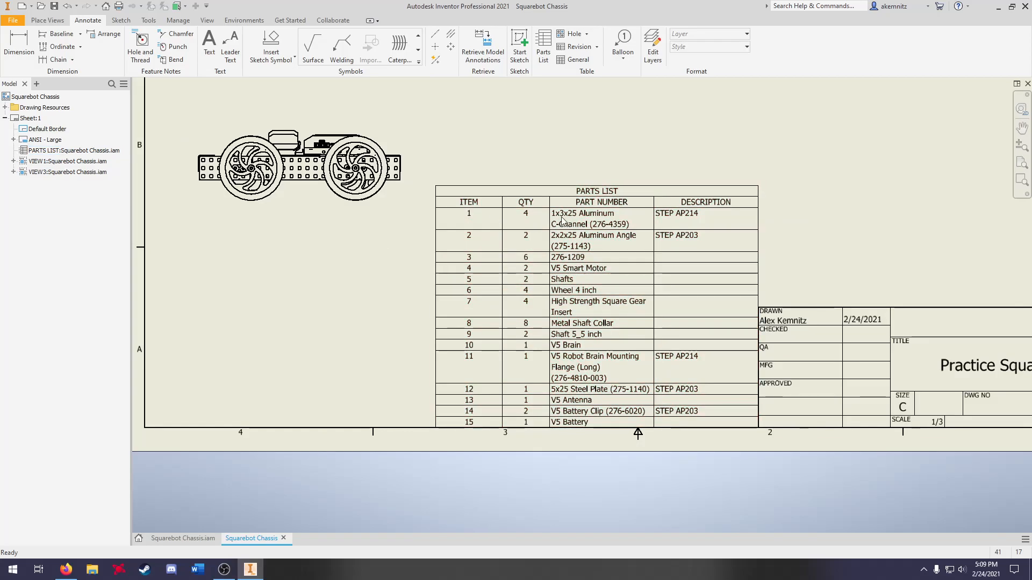
{"action": "scroll", "coordinate": [559, 218], "scroll_direction": "up", "scroll_amount": 3}
{"action": "left_click", "coordinate": [548, 243]}
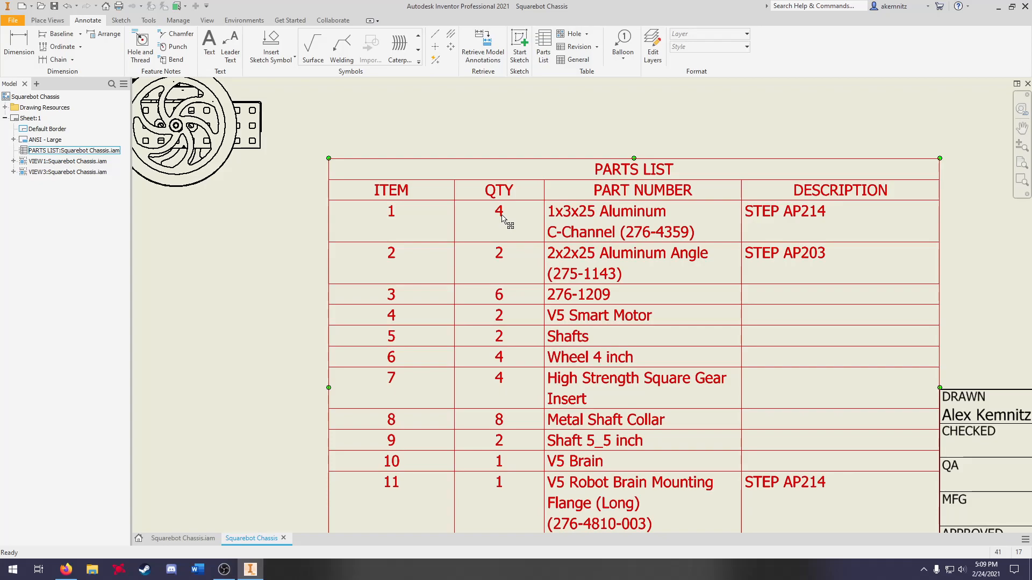
{"action": "scroll", "coordinate": [602, 223], "scroll_direction": "down", "scroll_amount": 2}
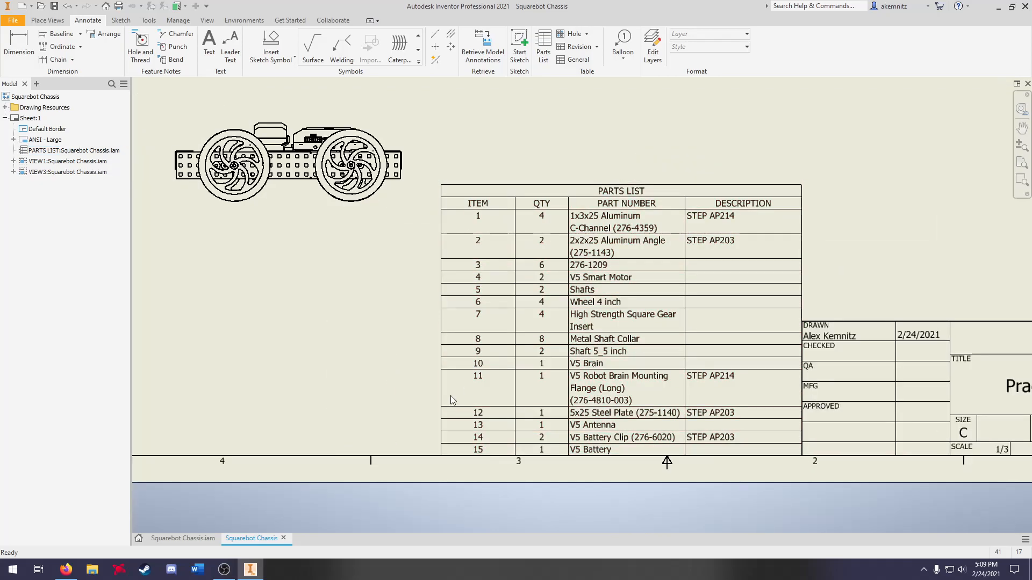
{"action": "scroll", "coordinate": [451, 400], "scroll_direction": "down", "scroll_amount": 2}
{"action": "scroll", "coordinate": [489, 323], "scroll_direction": "up", "scroll_amount": 6}
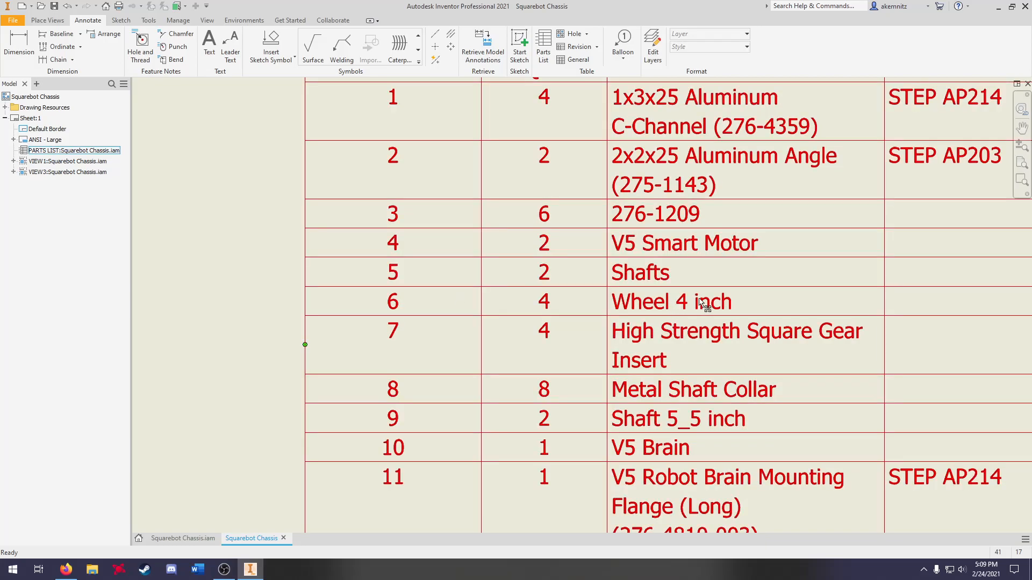
{"action": "scroll", "coordinate": [646, 313], "scroll_direction": "down", "scroll_amount": 3}
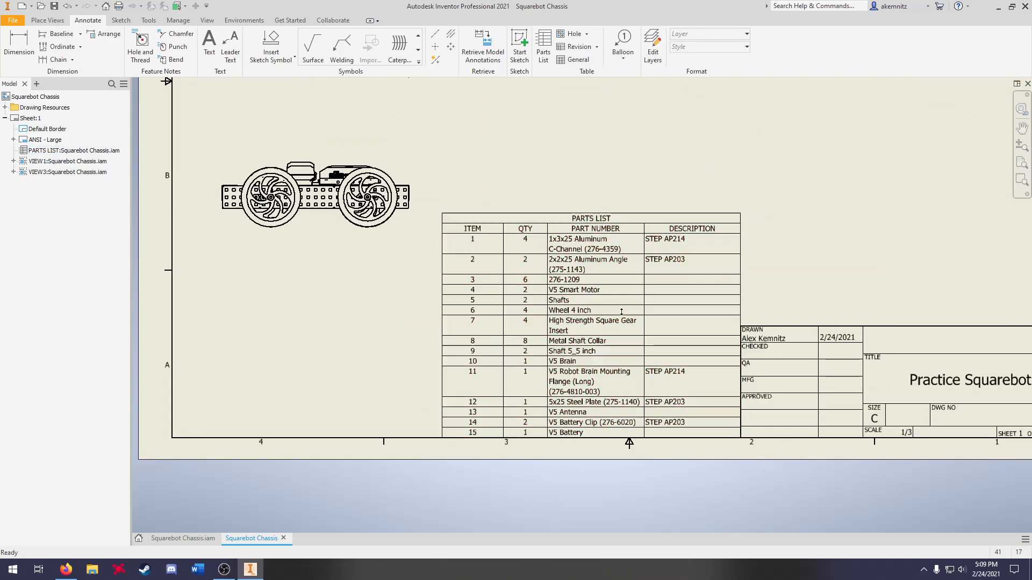
{"action": "scroll", "coordinate": [689, 267], "scroll_direction": "down", "scroll_amount": 1}
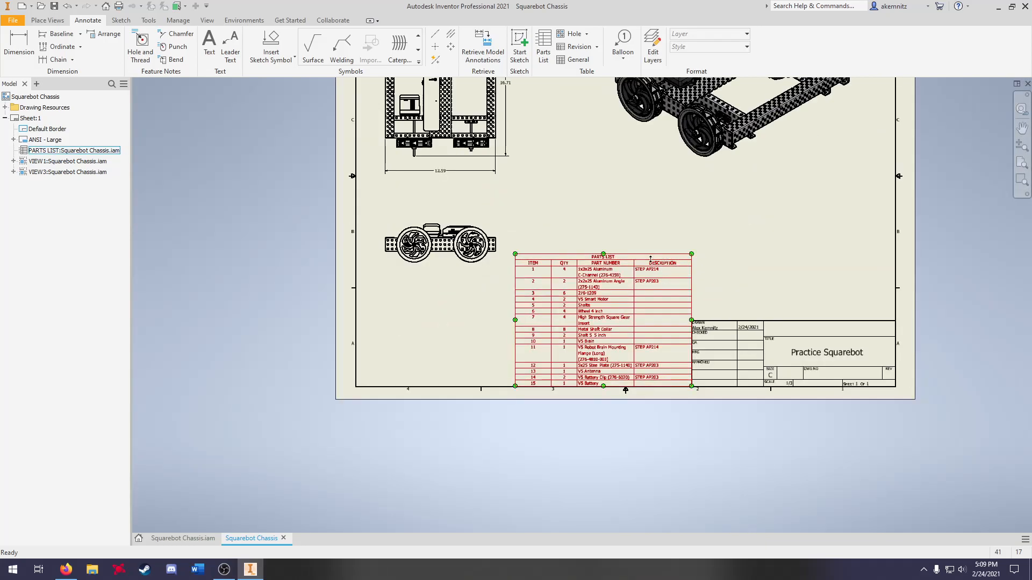
Step: Open the bill of materials from the parts list, review its part thumbnails and quantities, and close it
{"action": "scroll", "coordinate": [652, 262], "scroll_direction": "up", "scroll_amount": 3}
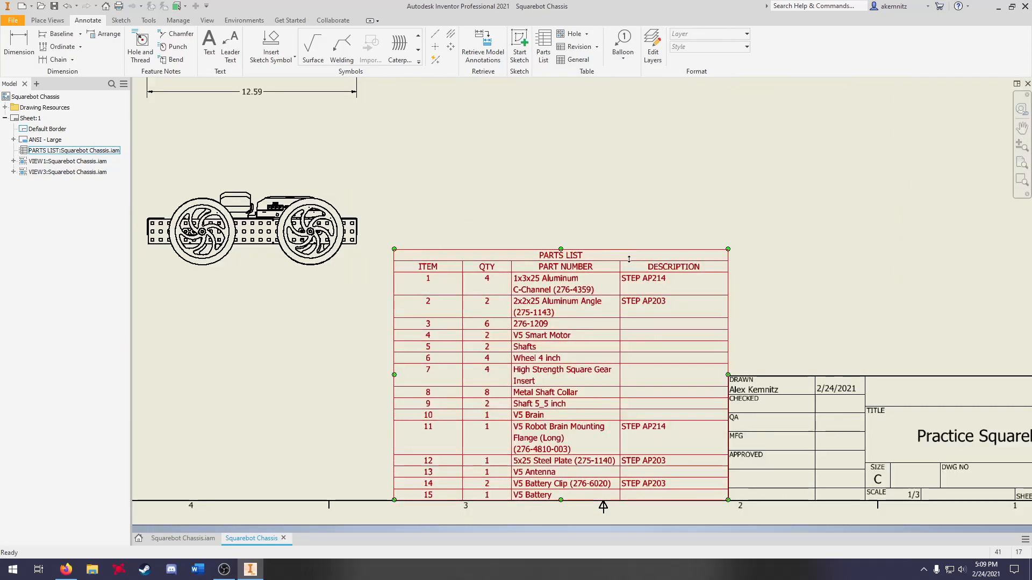
{"action": "right_click", "coordinate": [629, 260]}
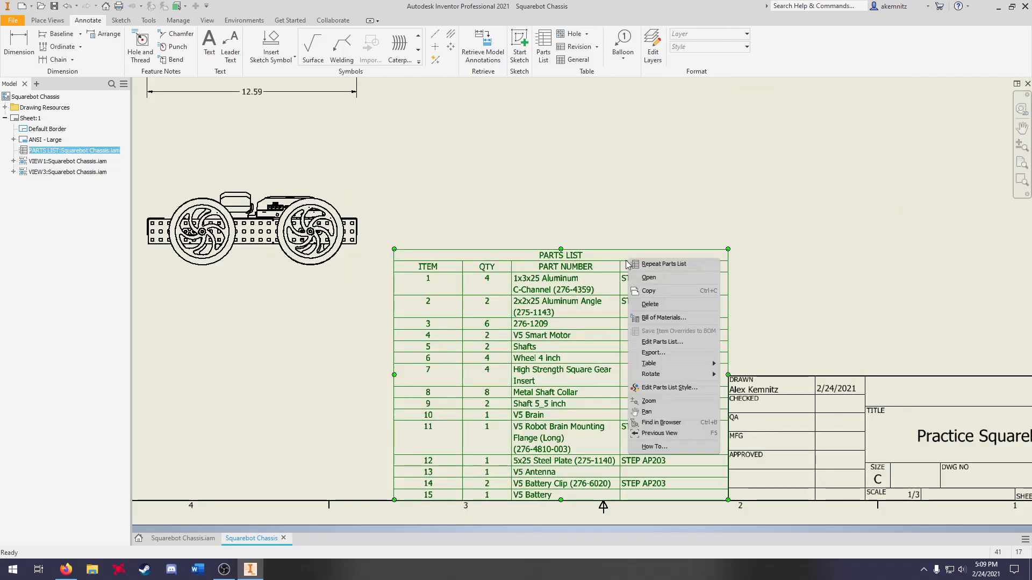
{"action": "left_click", "coordinate": [656, 321]}
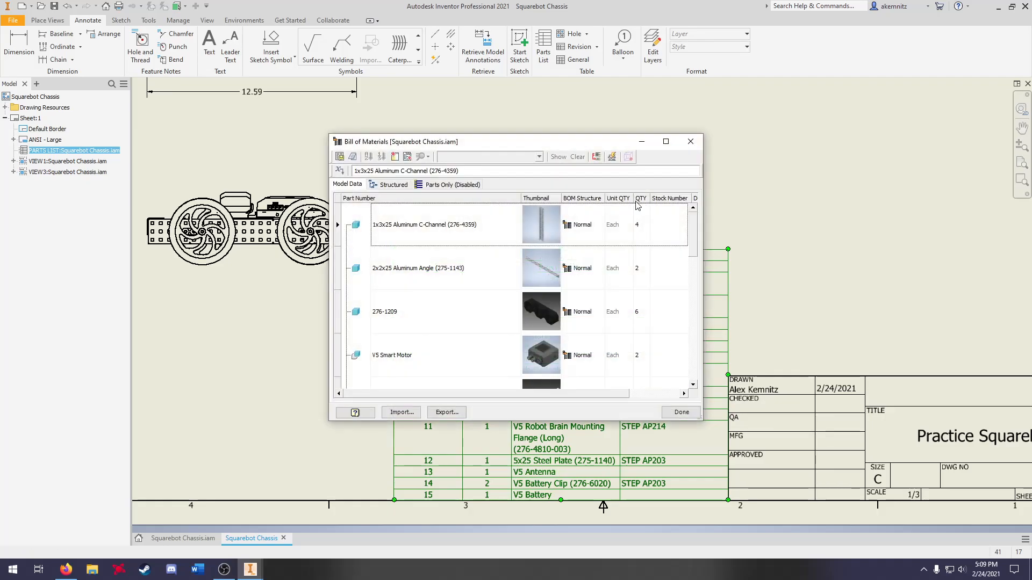
{"action": "scroll", "coordinate": [521, 284], "scroll_direction": "down", "scroll_amount": 5}
{"action": "scroll", "coordinate": [519, 290], "scroll_direction": "up", "scroll_amount": 5}
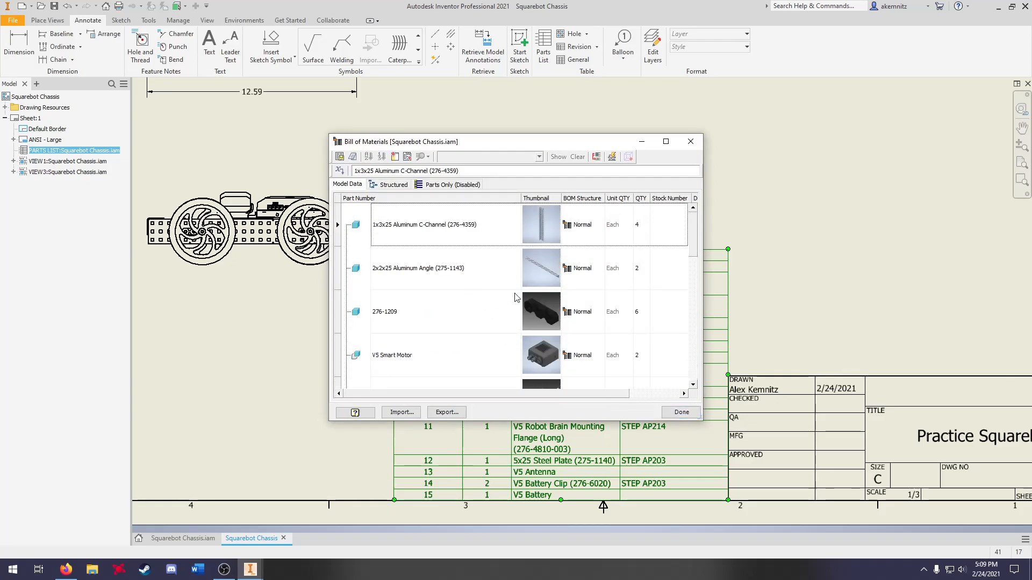
{"action": "left_click", "coordinate": [681, 413]}
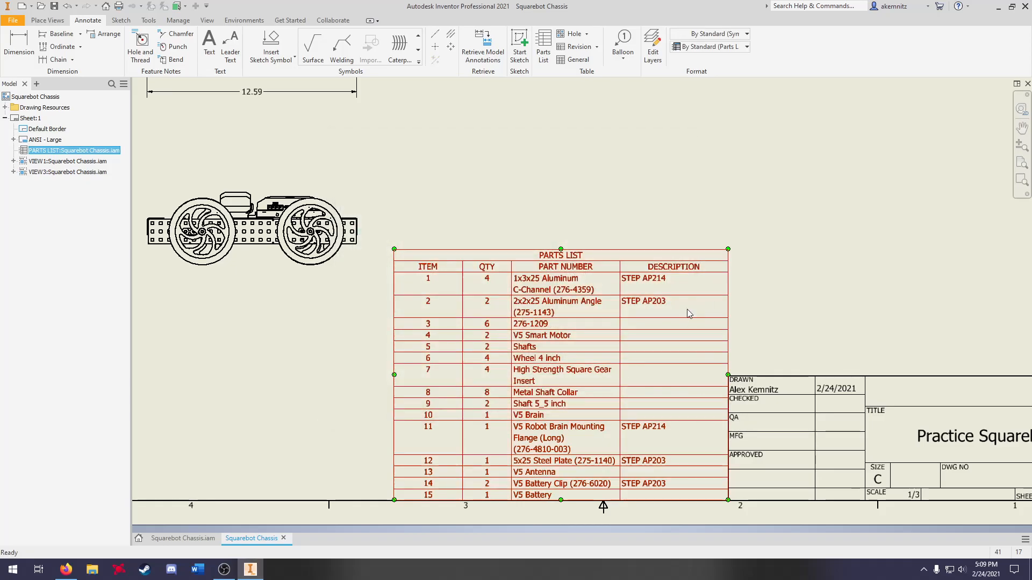
Step: Open the parts list for editing and select its Description column
{"action": "right_click", "coordinate": [610, 319]}
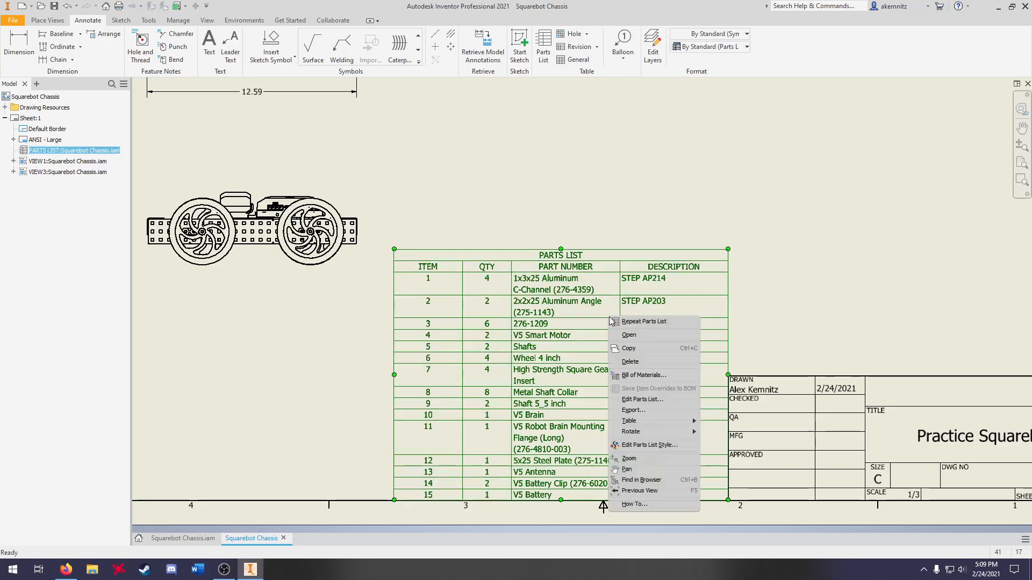
{"action": "left_click", "coordinate": [638, 400]}
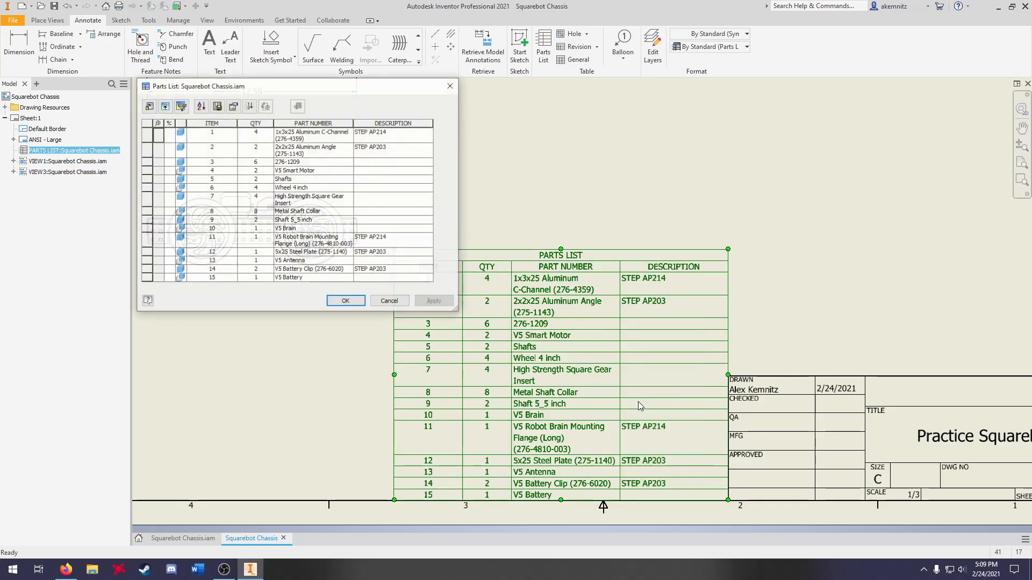
{"action": "left_click", "coordinate": [388, 123]}
{"action": "left_click", "coordinate": [244, 123]}
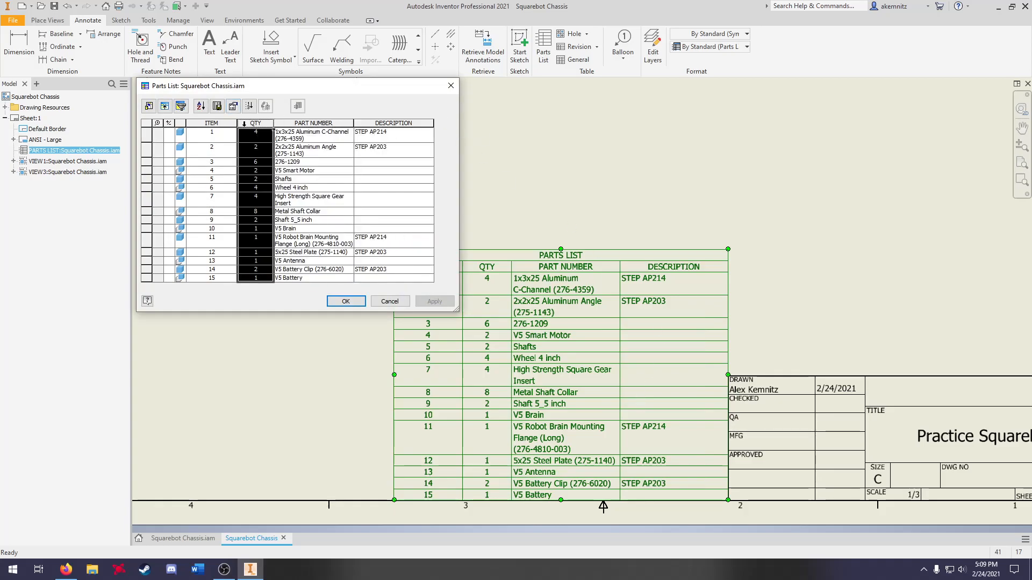
{"action": "left_click", "coordinate": [216, 122]}
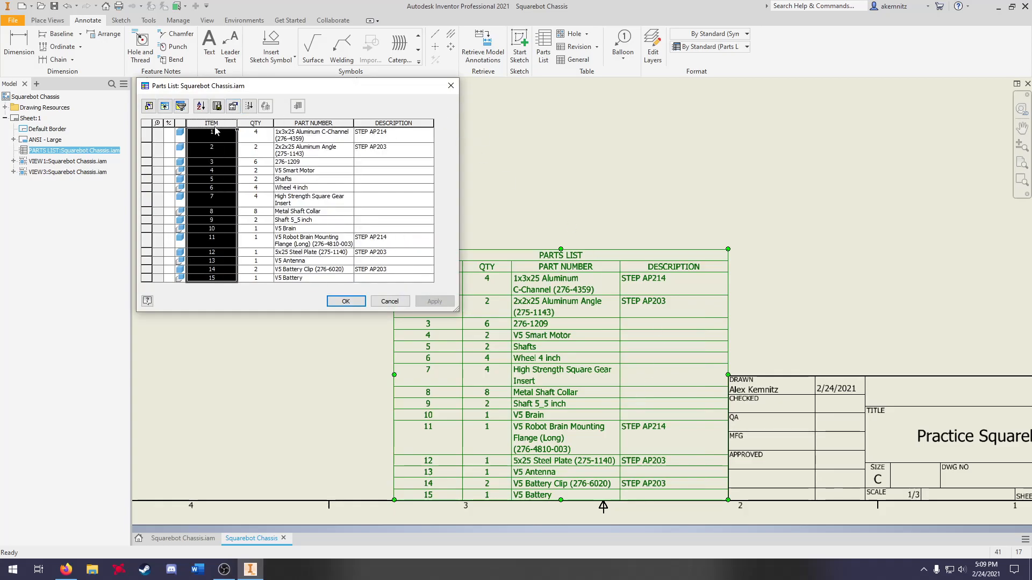
{"action": "left_click", "coordinate": [385, 123]}
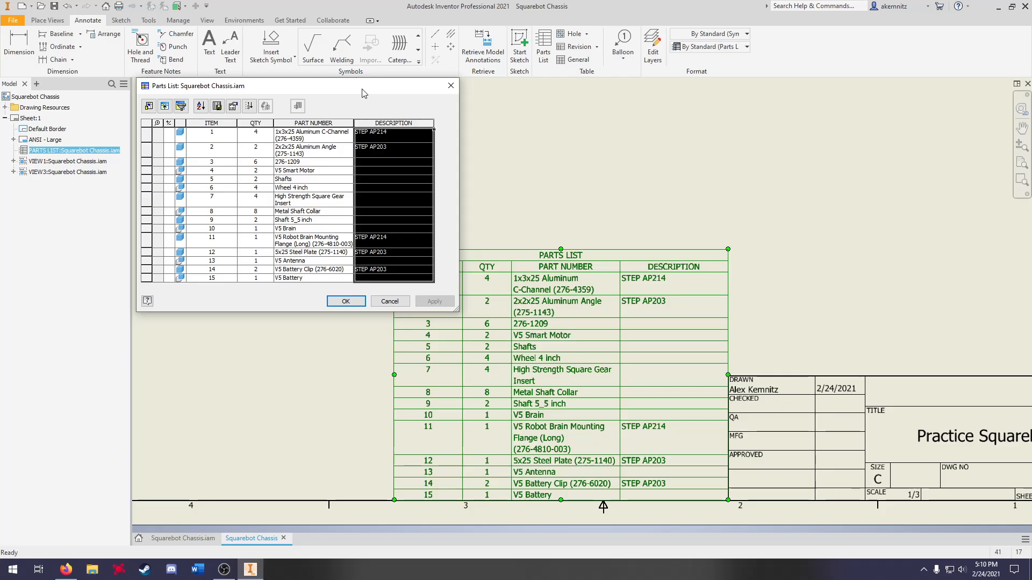
Step: Remove the DESCRIPTION property from the parts list columns and apply the edited list to the drawing
{"action": "right_click", "coordinate": [409, 128]}
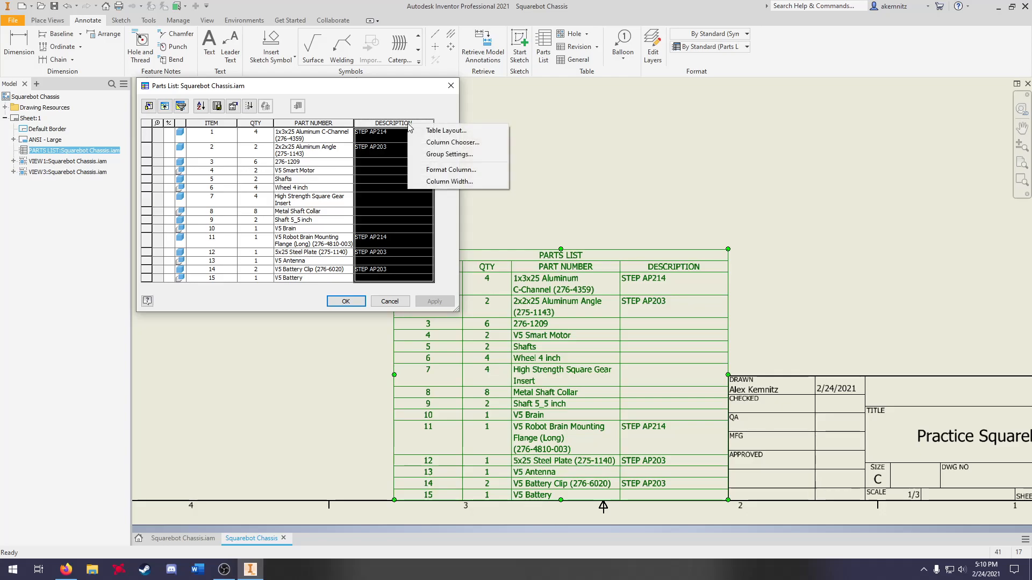
{"action": "left_click", "coordinate": [449, 143]}
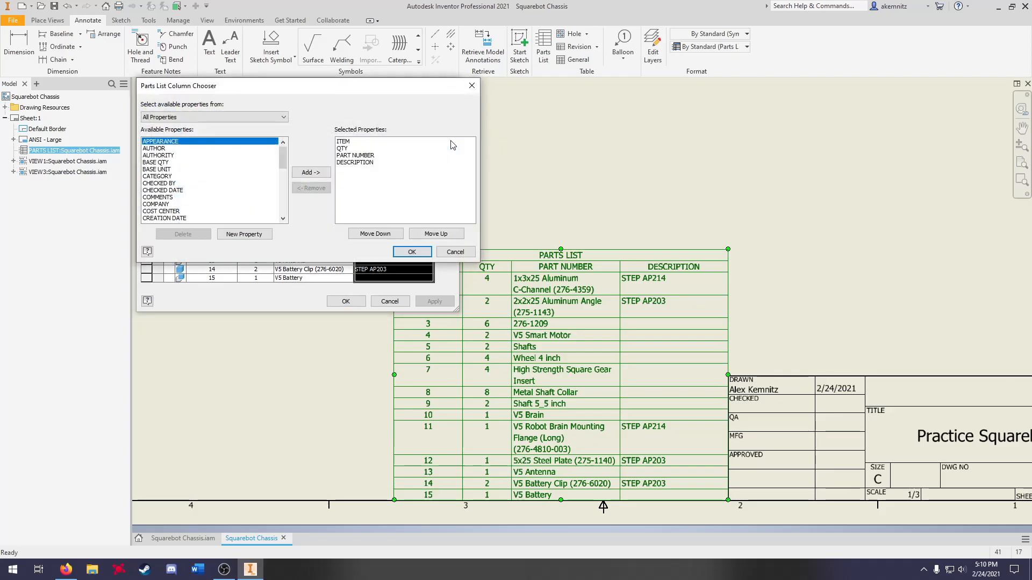
{"action": "scroll", "coordinate": [225, 186], "scroll_direction": "down", "scroll_amount": 10}
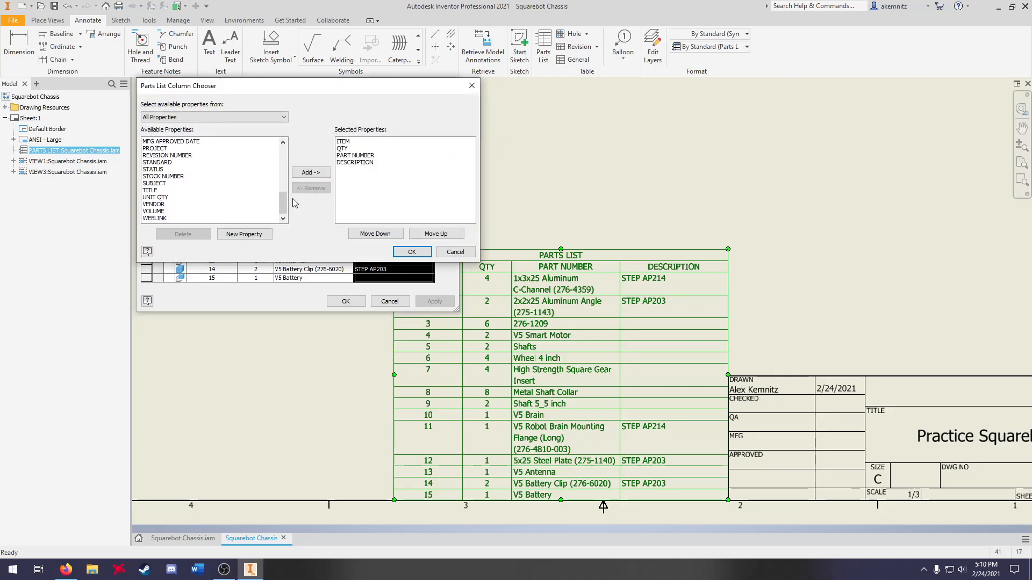
{"action": "left_click_drag", "start_coordinate": [284, 207], "coordinate": [267, 140]}
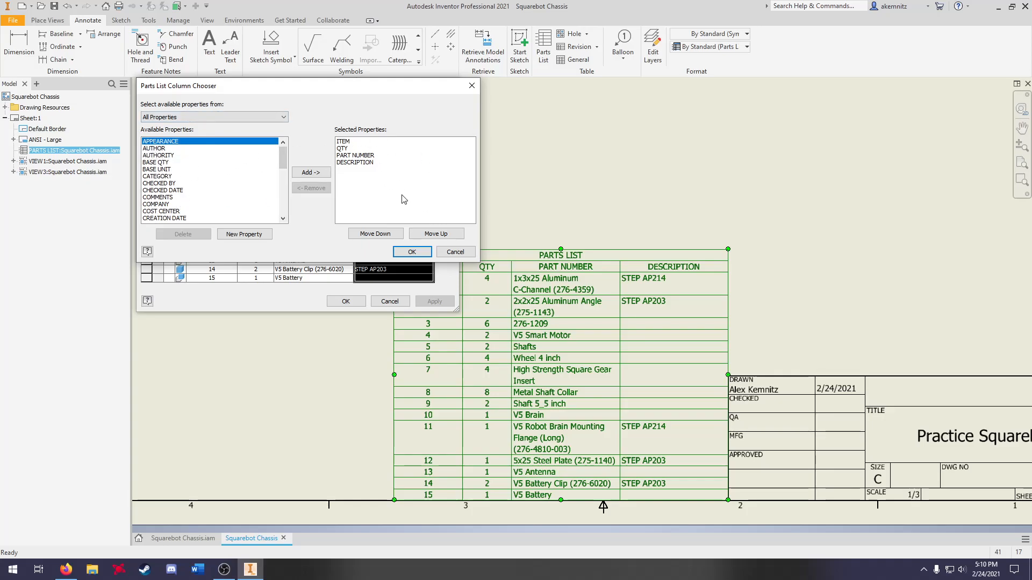
{"action": "left_click", "coordinate": [355, 161]}
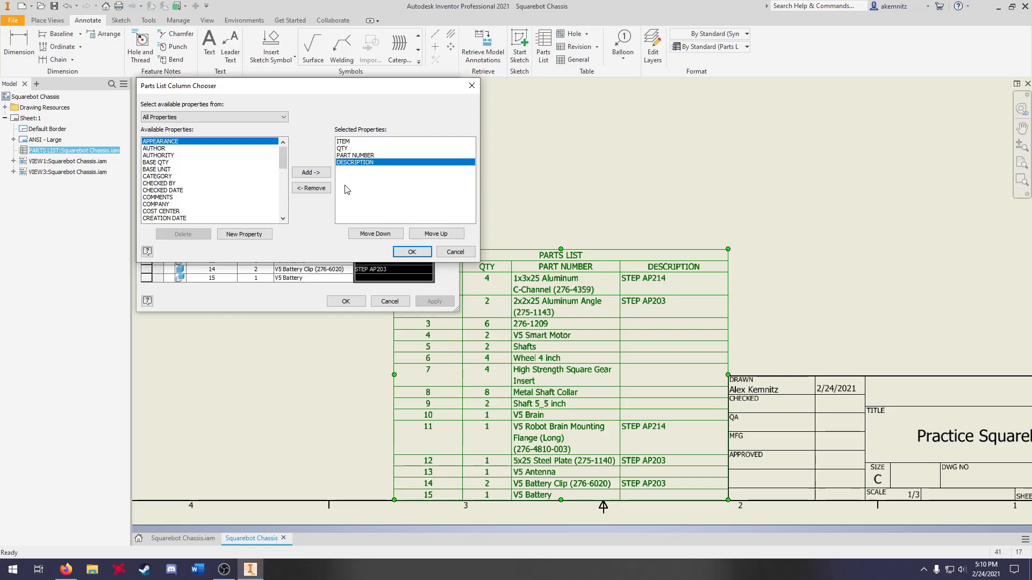
{"action": "left_click", "coordinate": [312, 188]}
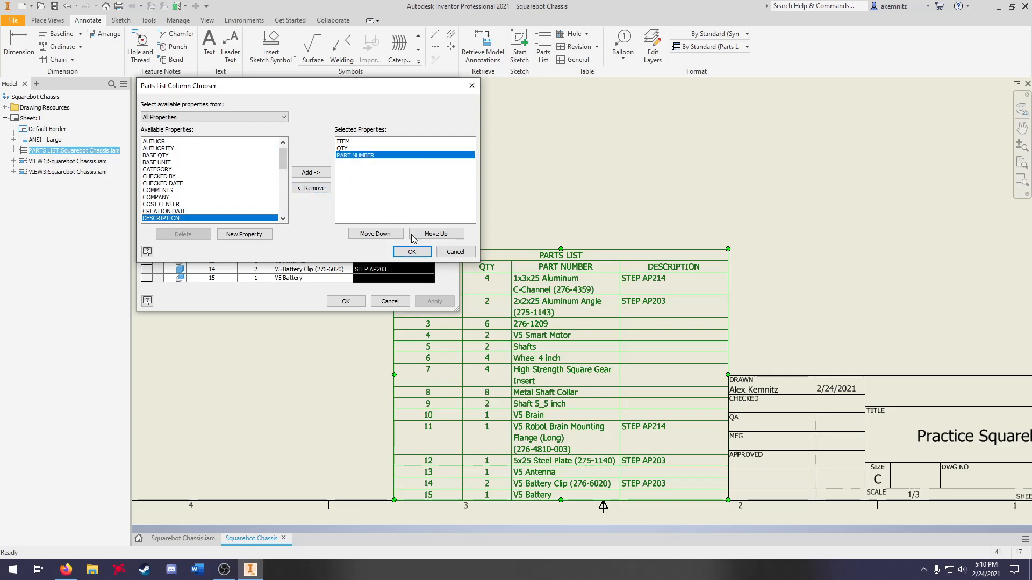
{"action": "left_click", "coordinate": [412, 252]}
{"action": "left_click", "coordinate": [356, 301]}
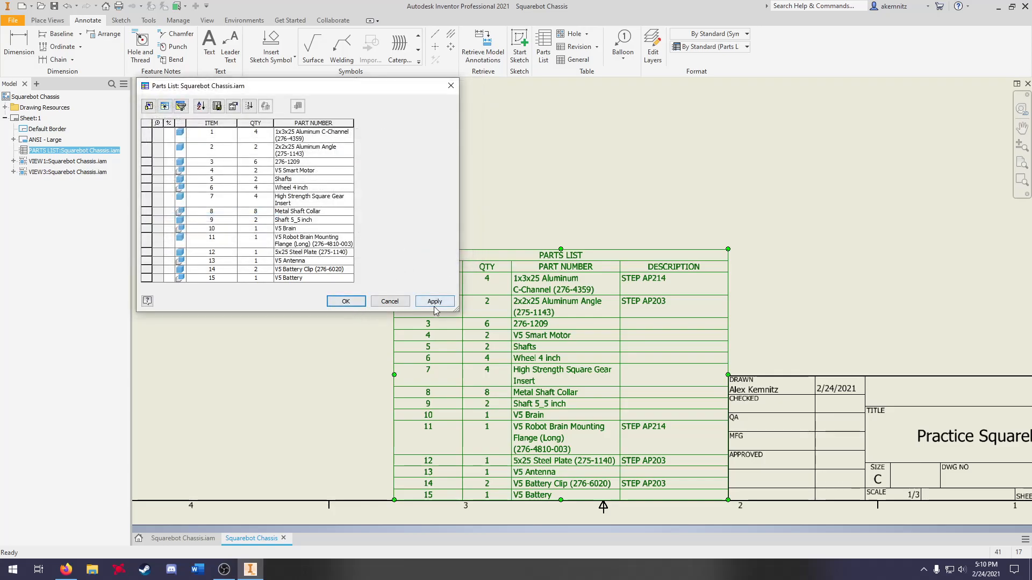
{"action": "left_click", "coordinate": [359, 304]}
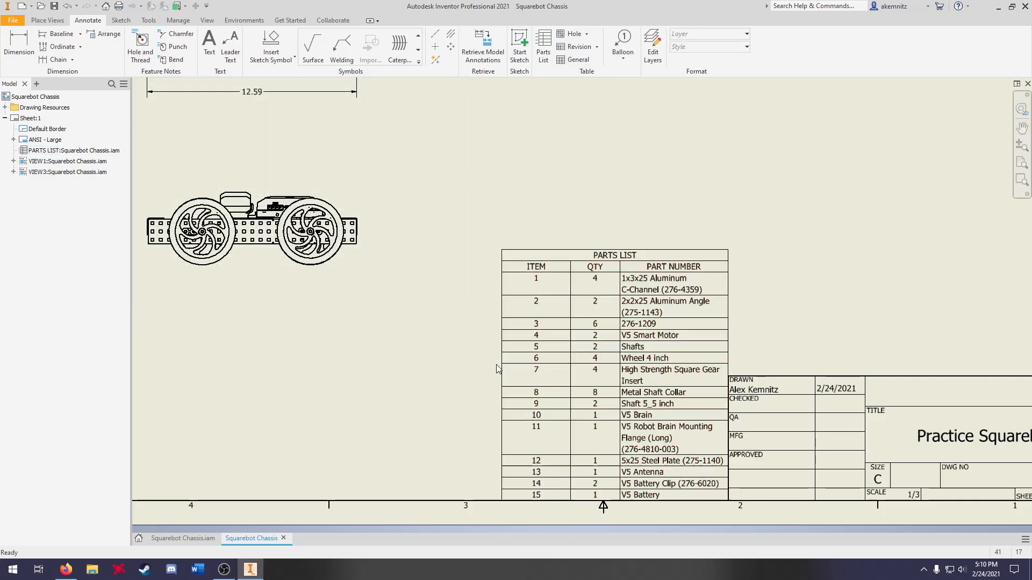
Step: Widen the Part Number column until every name fits on one line, and narrow the Qty and Item columns
{"action": "left_click_drag", "start_coordinate": [499, 363], "coordinate": [457, 350]}
{"action": "left_click_drag", "start_coordinate": [572, 378], "coordinate": [476, 388]}
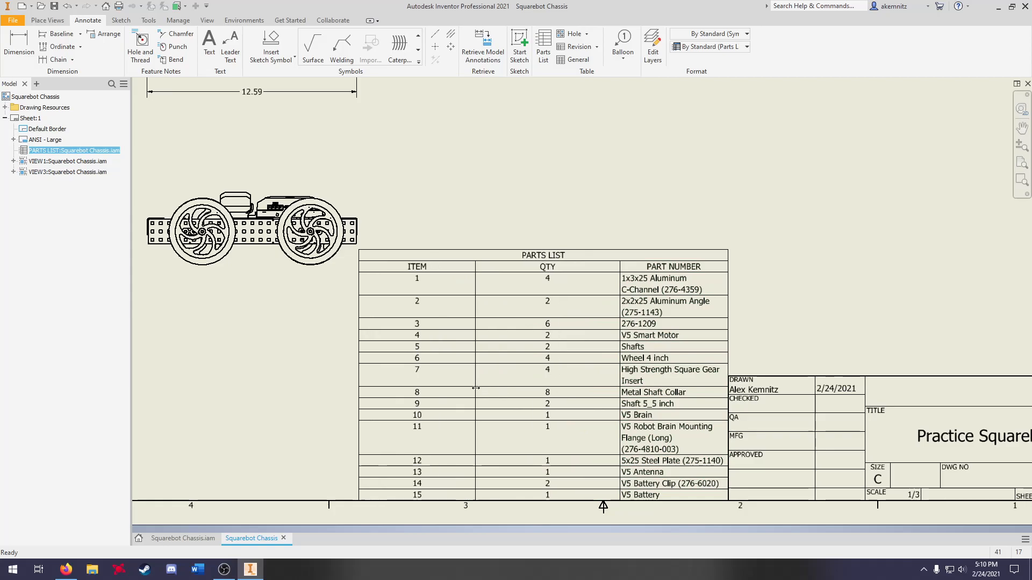
{"action": "left_click_drag", "start_coordinate": [620, 380], "coordinate": [528, 393]}
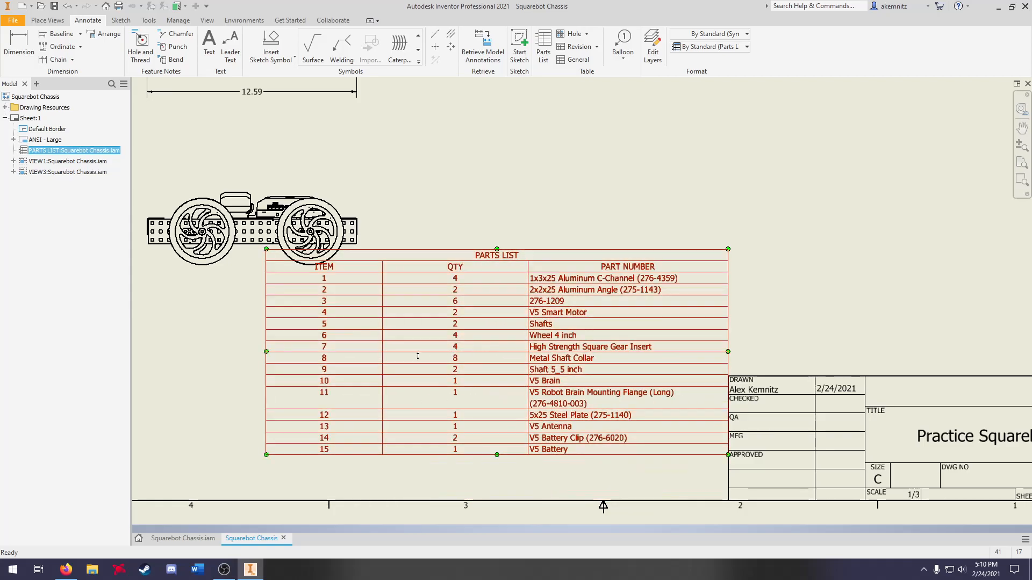
{"action": "left_click_drag", "start_coordinate": [381, 369], "coordinate": [474, 364]}
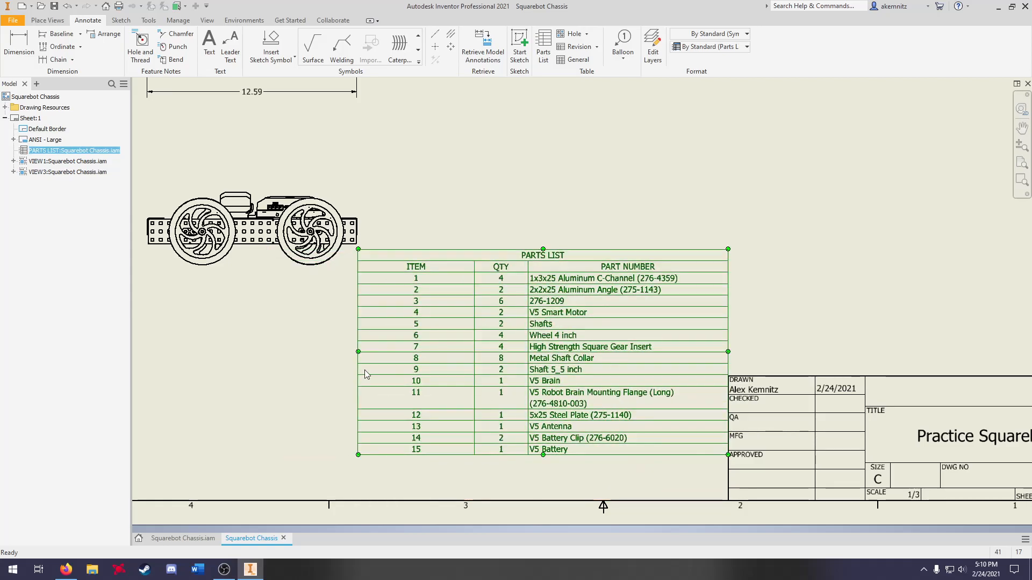
{"action": "mouse_move", "coordinate": [358, 370]}
{"action": "left_mouse_down"}
{"action": "mouse_move", "coordinate": [389, 371]}
{"action": "mouse_move", "coordinate": [361, 372]}
{"action": "left_mouse_up"}
{"action": "left_click_drag", "start_coordinate": [520, 383], "coordinate": [456, 370]}
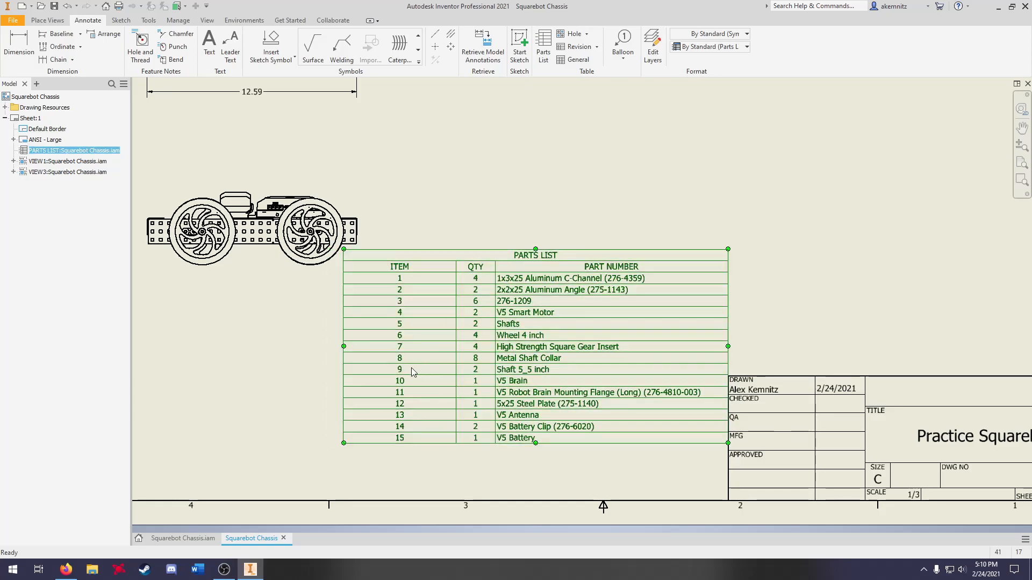
{"action": "left_click_drag", "start_coordinate": [343, 367], "coordinate": [413, 368]}
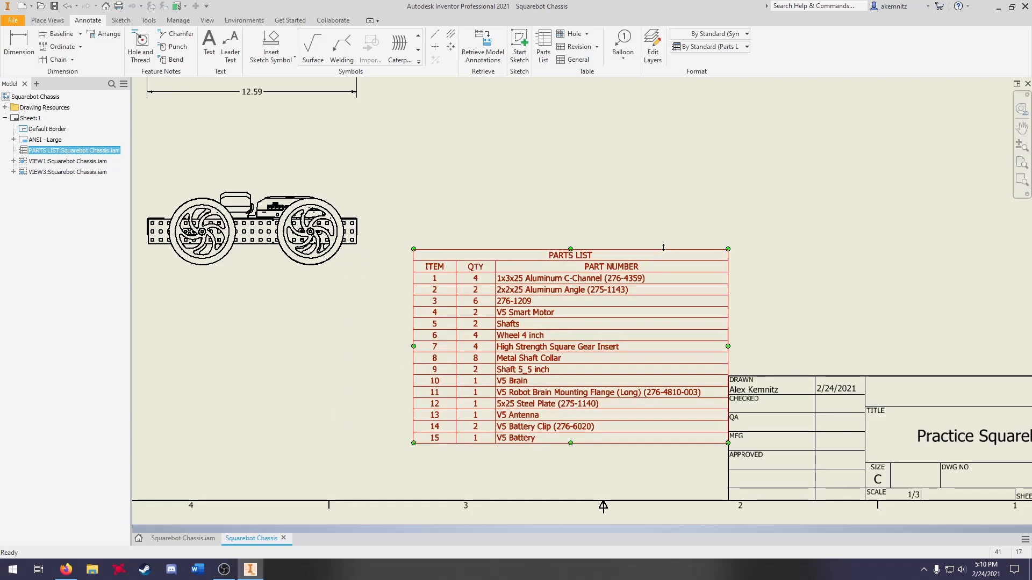
Step: Make the parts list's header row slightly taller and move the table back down onto the bottom border beside the title block
{"action": "left_click_drag", "start_coordinate": [656, 280], "coordinate": [664, 334]}
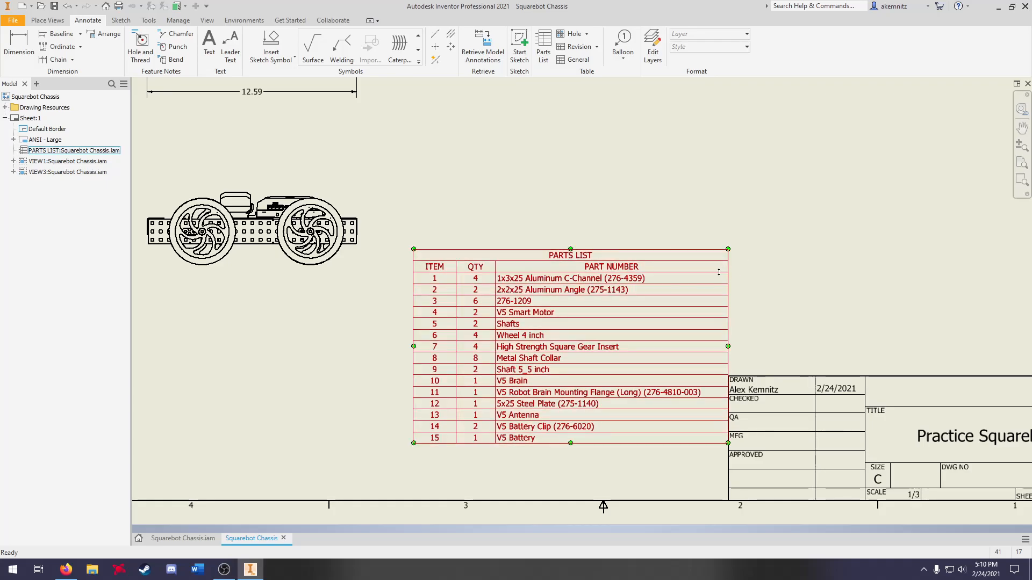
{"action": "left_click_drag", "start_coordinate": [719, 273], "coordinate": [718, 277]}
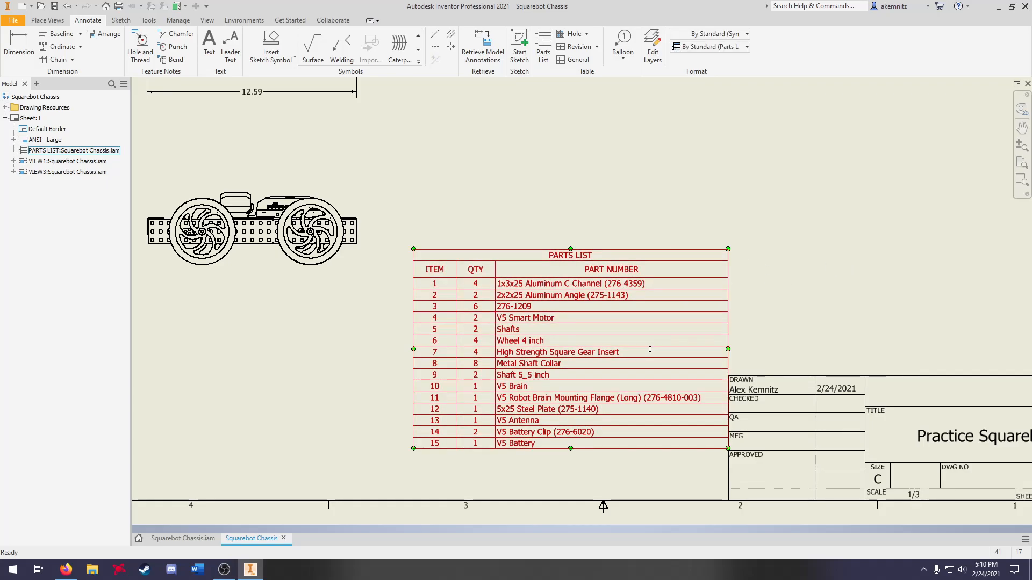
{"action": "left_click", "coordinate": [521, 445]}
{"action": "left_click_drag", "start_coordinate": [521, 446], "coordinate": [519, 491]}
Step: Move the isometric view slightly down and to the left within the open space of the sheet
{"action": "key", "text": "Home"}
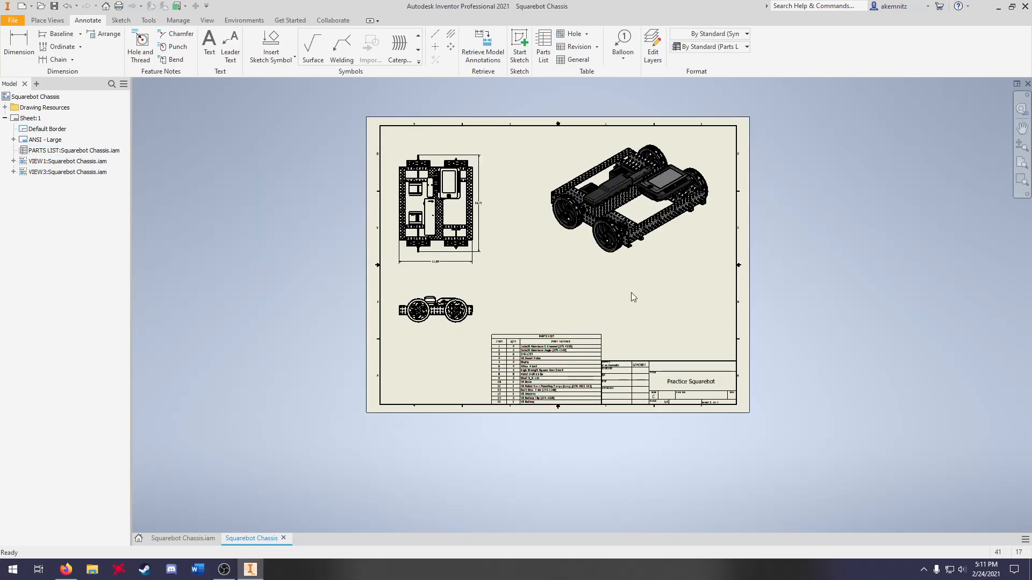
{"action": "scroll", "coordinate": [629, 299], "scroll_direction": "up", "scroll_amount": 3}
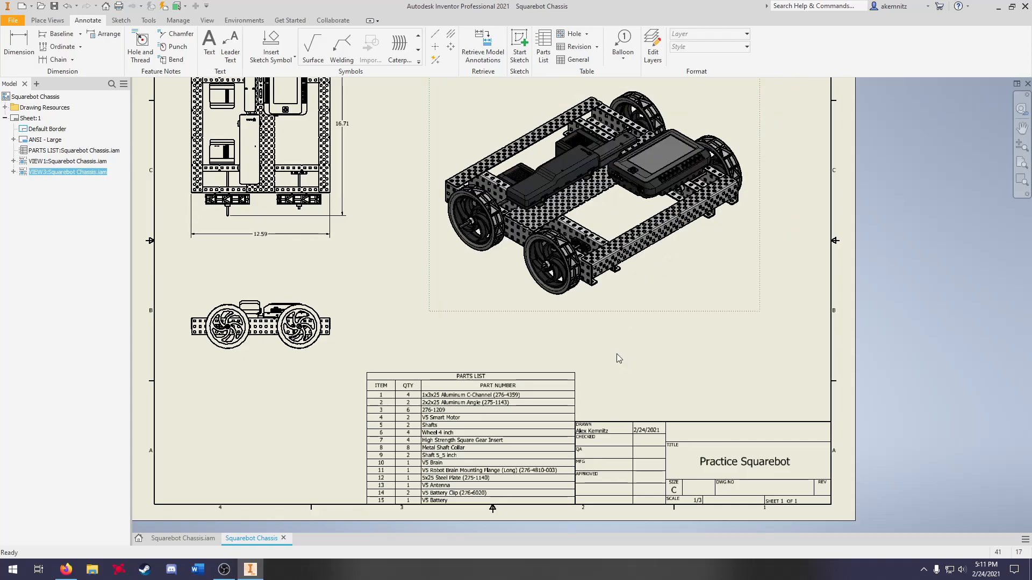
{"action": "scroll", "coordinate": [617, 357], "scroll_direction": "down", "scroll_amount": 3}
{"action": "scroll", "coordinate": [651, 263], "scroll_direction": "up", "scroll_amount": 3}
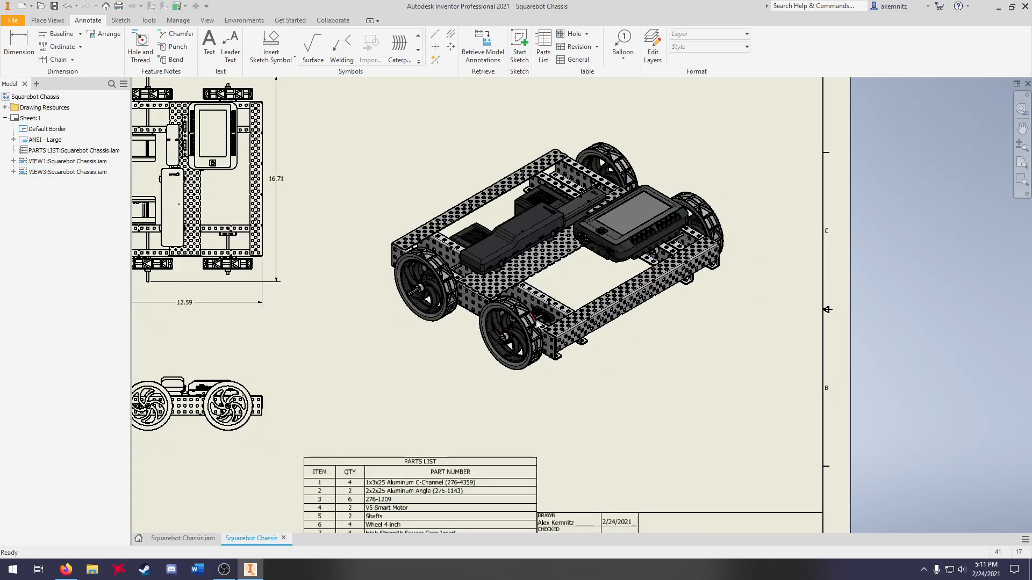
{"action": "scroll", "coordinate": [553, 274], "scroll_direction": "down", "scroll_amount": 5}
{"action": "scroll", "coordinate": [553, 274], "scroll_direction": "up", "scroll_amount": 3}
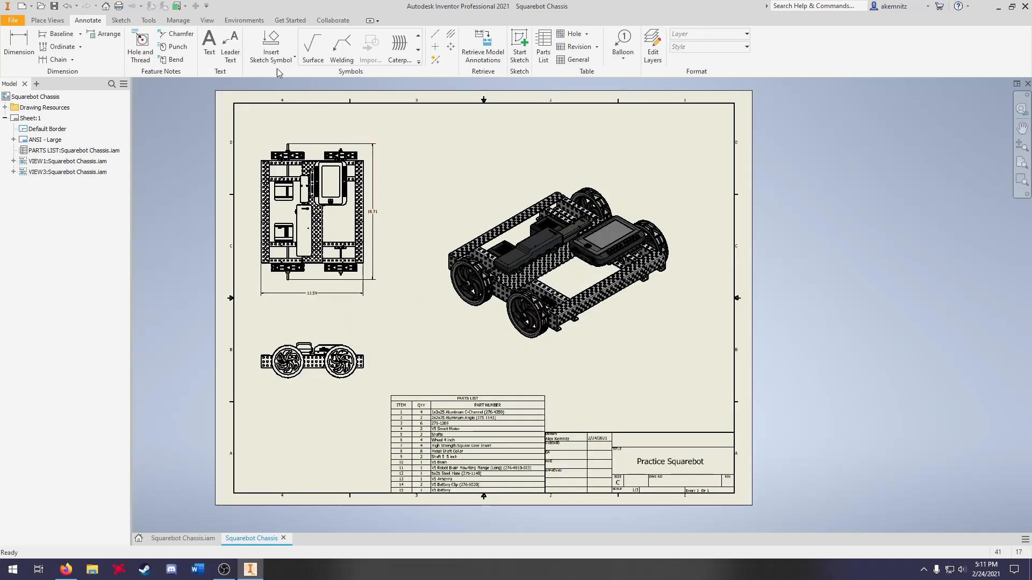
Step: Add a leader text note reading "Wheel" that points to the front wheel in the isometric view
{"action": "left_click", "coordinate": [232, 37]}
{"action": "scroll", "coordinate": [554, 343], "scroll_direction": "up", "scroll_amount": 6}
{"action": "left_click", "coordinate": [524, 323]}
{"action": "left_click", "coordinate": [666, 433]}
{"action": "right_click", "coordinate": [736, 417]}
{"action": "left_click", "coordinate": [787, 417]}
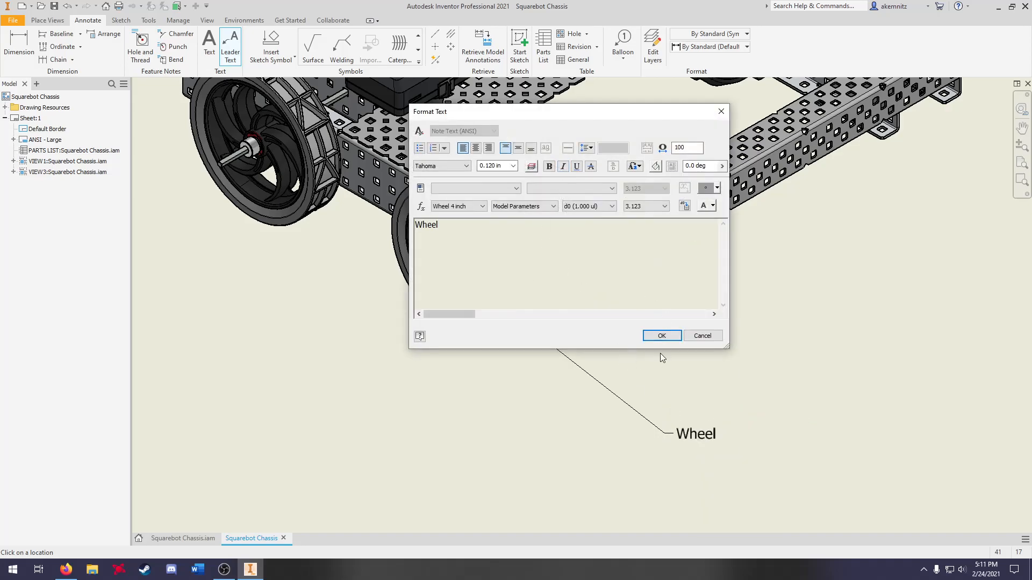
{"action": "left_click", "coordinate": [653, 335]}
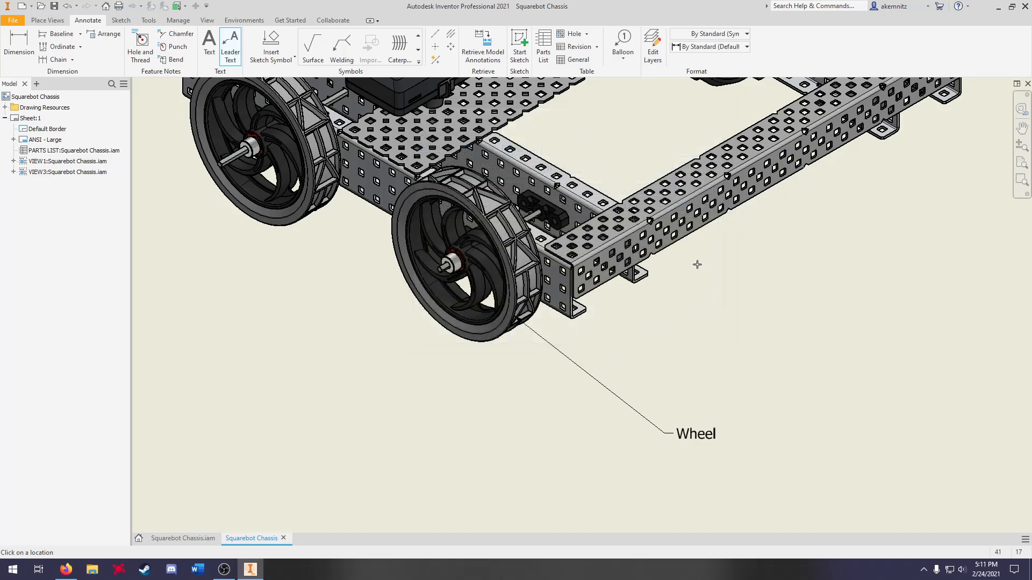
Step: Remove the "Wheel" leader note from the isometric view
{"action": "scroll", "coordinate": [696, 279], "scroll_direction": "down", "scroll_amount": 5}
{"action": "scroll", "coordinate": [576, 321], "scroll_direction": "up", "scroll_amount": 4}
{"action": "left_click", "coordinate": [574, 324]}
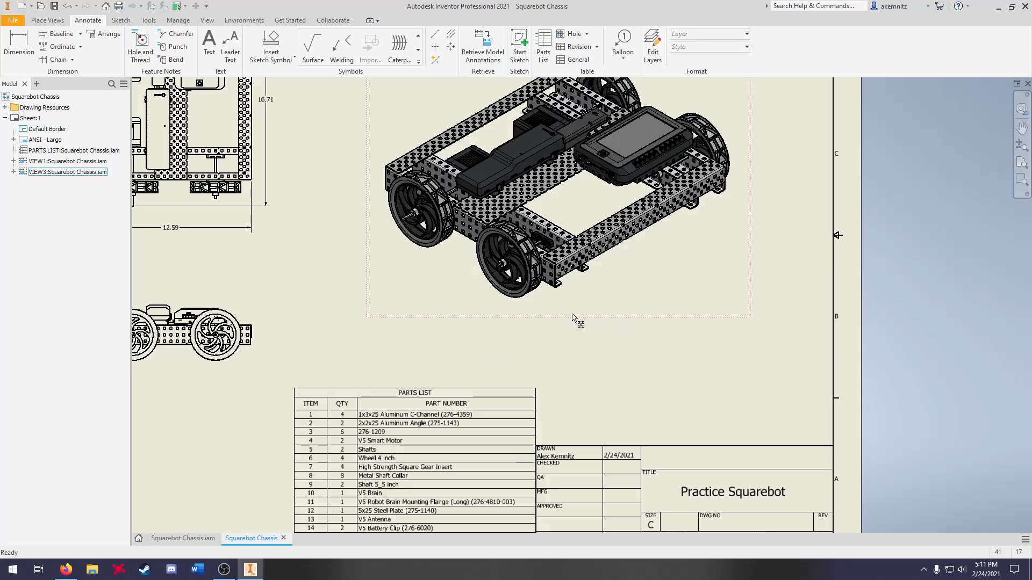
{"action": "scroll", "coordinate": [580, 334], "scroll_direction": "down", "scroll_amount": 4}
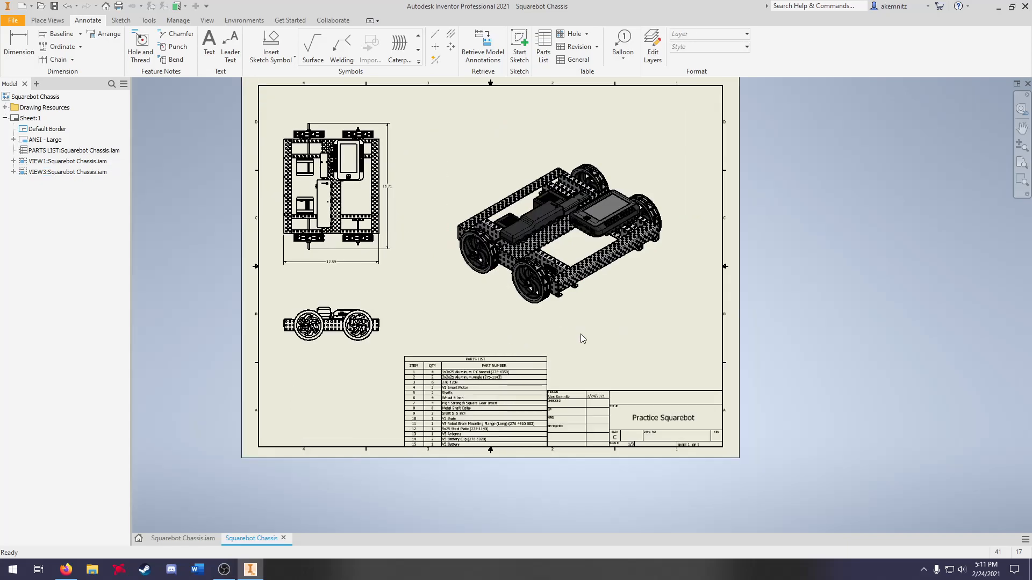
Step: Place an item balloon on the aluminum angle along the chassis's front edge in the isometric view, below the chassis
{"action": "left_click", "coordinate": [623, 42]}
{"action": "scroll", "coordinate": [472, 318], "scroll_direction": "up", "scroll_amount": 3}
{"action": "scroll", "coordinate": [504, 320], "scroll_direction": "down", "scroll_amount": 2}
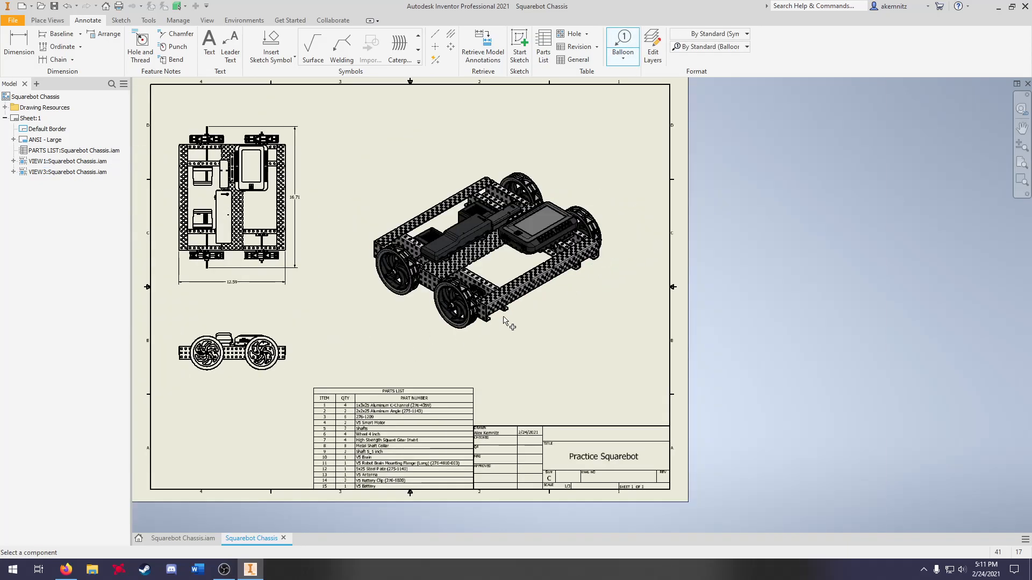
{"action": "scroll", "coordinate": [504, 321], "scroll_direction": "up", "scroll_amount": 3}
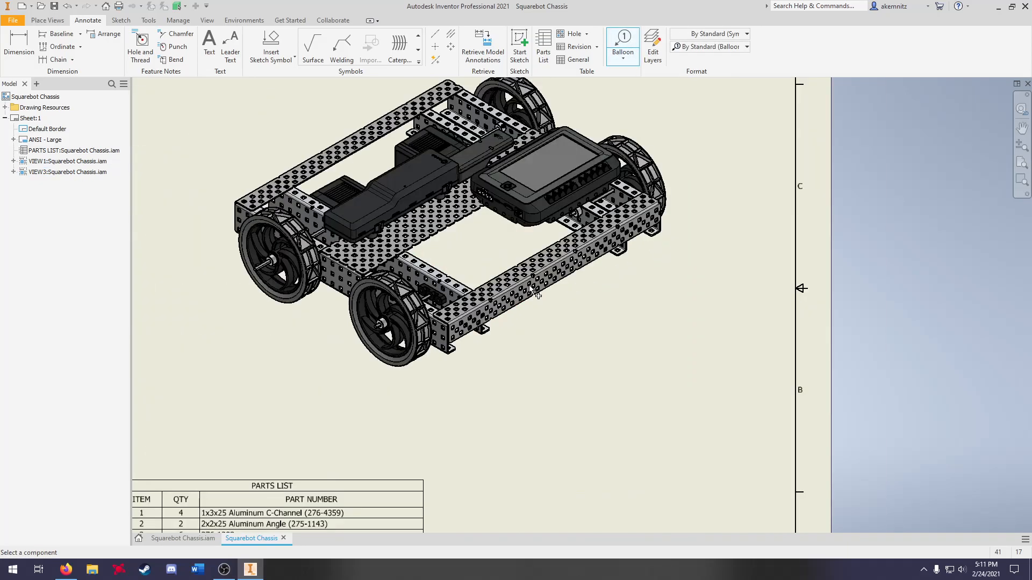
{"action": "left_click", "coordinate": [502, 316]}
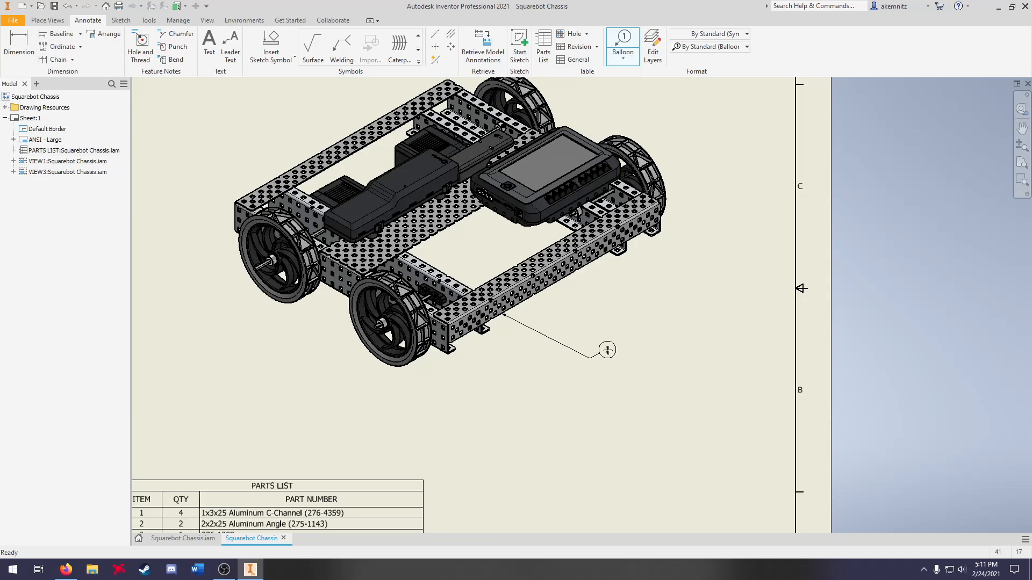
{"action": "right_click", "coordinate": [617, 357]}
{"action": "left_click", "coordinate": [661, 355]}
Step: Compare the balloon's item number with the matching row in the parts list, and return to the isometric view
{"action": "scroll", "coordinate": [617, 322], "scroll_direction": "down", "scroll_amount": 3}
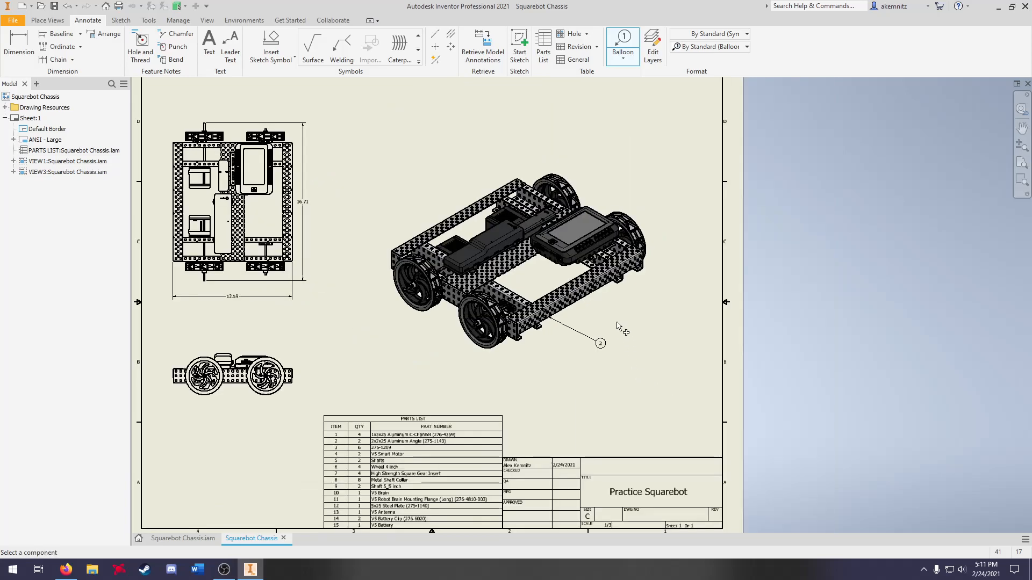
{"action": "scroll", "coordinate": [596, 361], "scroll_direction": "down", "scroll_amount": 2}
{"action": "scroll", "coordinate": [447, 383], "scroll_direction": "up", "scroll_amount": 5}
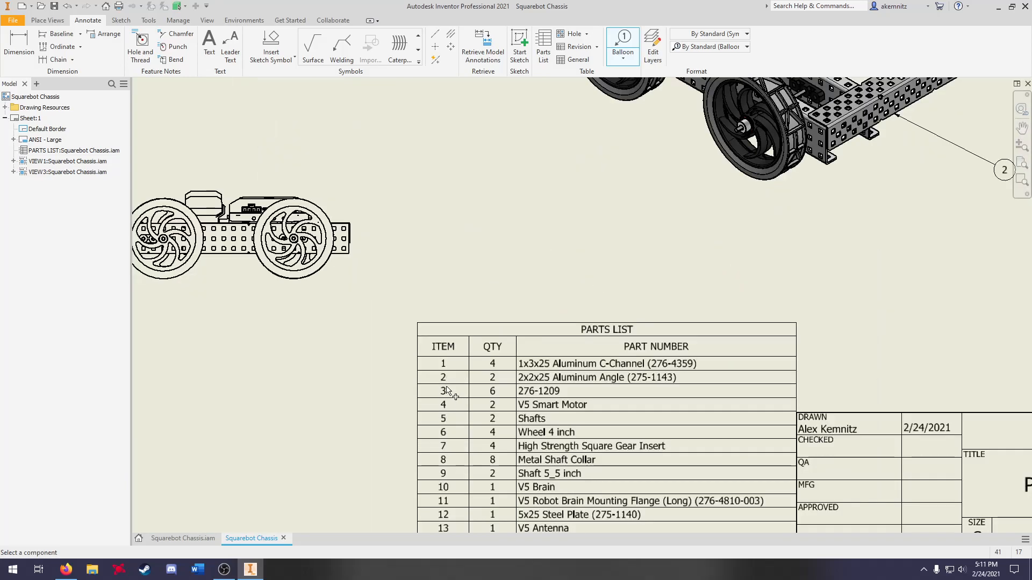
{"action": "scroll", "coordinate": [447, 383], "scroll_direction": "up", "scroll_amount": 2}
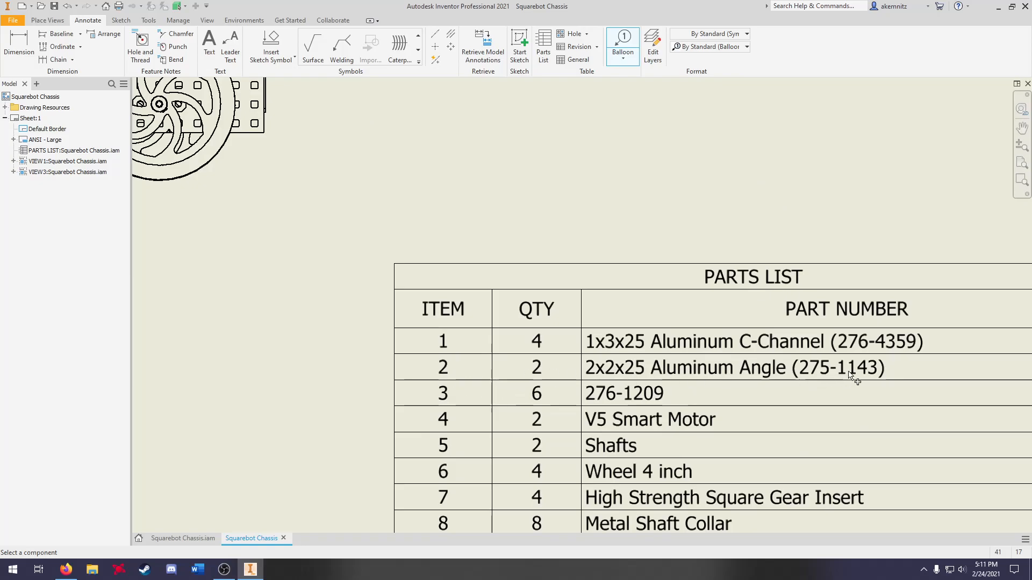
{"action": "scroll", "coordinate": [495, 395], "scroll_direction": "down", "scroll_amount": 7}
{"action": "scroll", "coordinate": [709, 178], "scroll_direction": "up", "scroll_amount": 2}
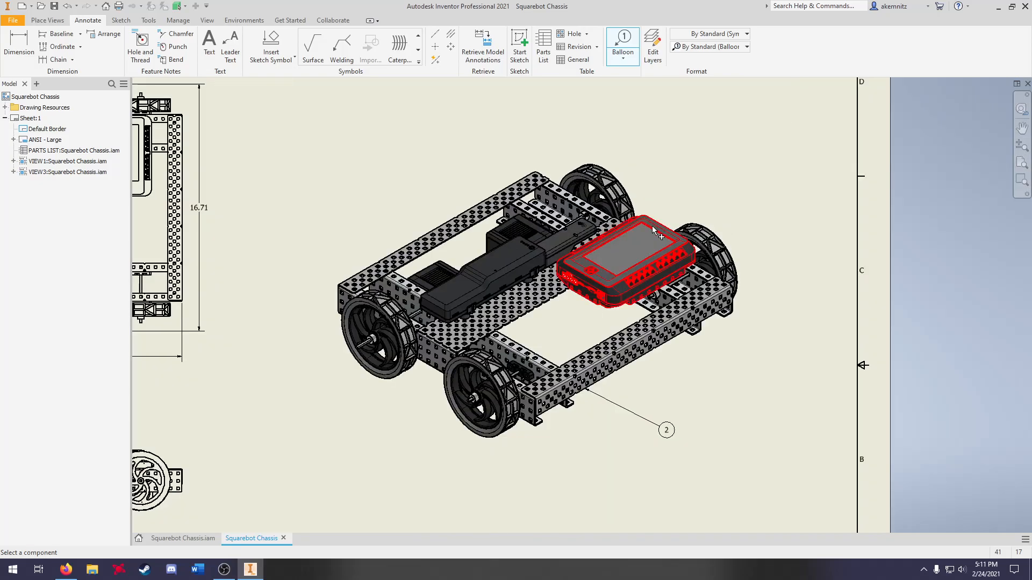
Step: Place an item balloon on the V5 Brain, above it in the isometric view, and check its number against the parts list
{"action": "left_click", "coordinate": [657, 223]}
{"action": "left_click", "coordinate": [706, 155]}
{"action": "right_click", "coordinate": [706, 155]}
{"action": "left_click", "coordinate": [751, 153]}
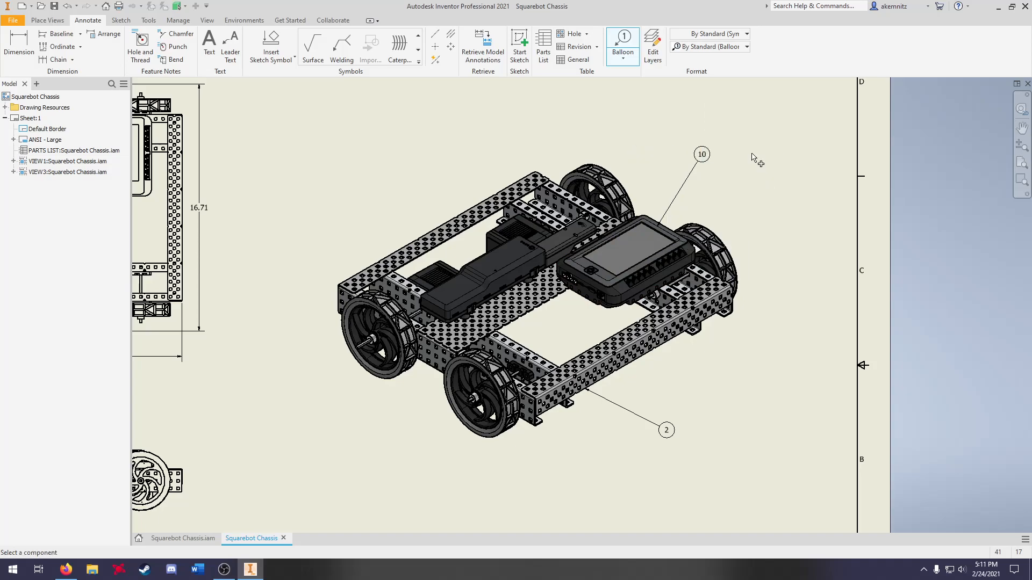
{"action": "scroll", "coordinate": [707, 157], "scroll_direction": "down", "scroll_amount": 4}
{"action": "scroll", "coordinate": [434, 460], "scroll_direction": "up", "scroll_amount": 8}
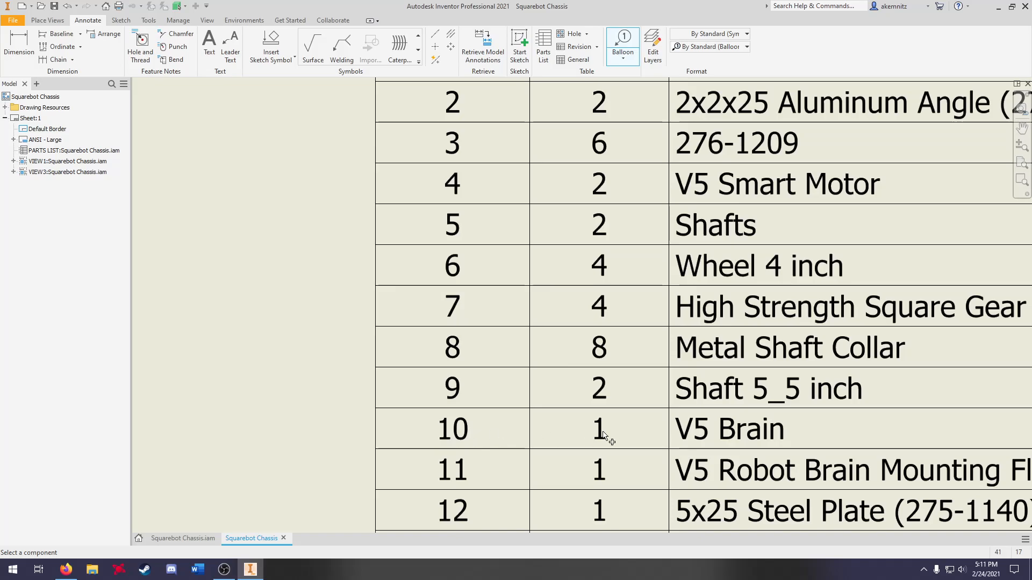
{"action": "scroll", "coordinate": [604, 430], "scroll_direction": "down", "scroll_amount": 6}
{"action": "scroll", "coordinate": [574, 232], "scroll_direction": "up", "scroll_amount": 5}
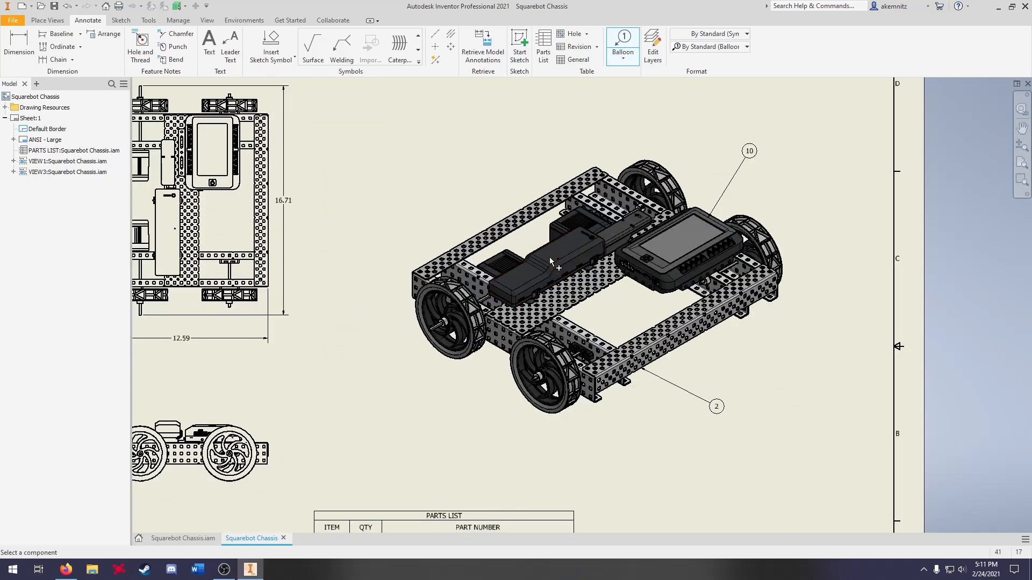
Step: Place an item balloon on the battery in the isometric view, above and to the left of the chassis
{"action": "left_click", "coordinate": [551, 230]}
{"action": "left_click", "coordinate": [498, 131]}
{"action": "right_click", "coordinate": [497, 131]}
{"action": "left_click", "coordinate": [531, 132]}
Step: Place item balloons on the isometric view's leftmost wheel and on the shaft through it, both below and left of the wheel
{"action": "left_click", "coordinate": [457, 358]}
{"action": "left_click", "coordinate": [397, 411]}
{"action": "right_click", "coordinate": [391, 450]}
{"action": "left_click", "coordinate": [424, 456]}
{"action": "left_click", "coordinate": [434, 330]}
{"action": "left_click", "coordinate": [363, 374]}
{"action": "right_click", "coordinate": [328, 416]}
{"action": "left_click", "coordinate": [358, 425]}
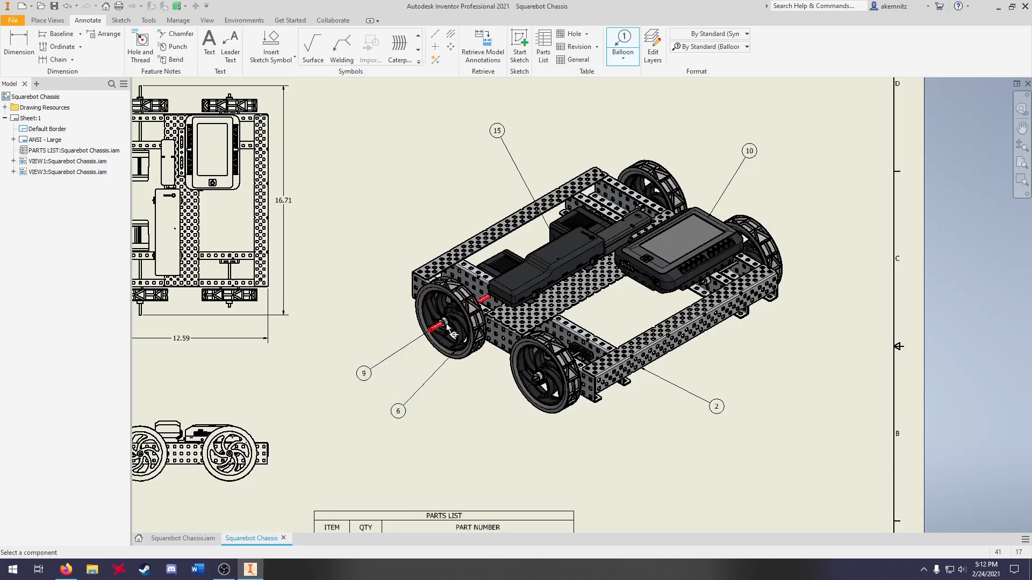
Step: Place an item balloon on the metal shaft collar of the nearest front wheel, just below that wheel in the isometric view
{"action": "scroll", "coordinate": [546, 400], "scroll_direction": "up", "scroll_amount": 5}
{"action": "scroll", "coordinate": [547, 402], "scroll_direction": "down", "scroll_amount": 5}
{"action": "key", "text": "Escape"}
{"action": "left_click_drag", "start_coordinate": [553, 491], "coordinate": [631, 494]}
Step: Try to place an item balloon on the C-channel at the chassis's lowest corner in the isometric view
{"action": "key", "text": "b"}
{"action": "left_click", "coordinate": [667, 425]}
{"action": "double_click", "coordinate": [709, 478]}
{"action": "right_click", "coordinate": [708, 478]}
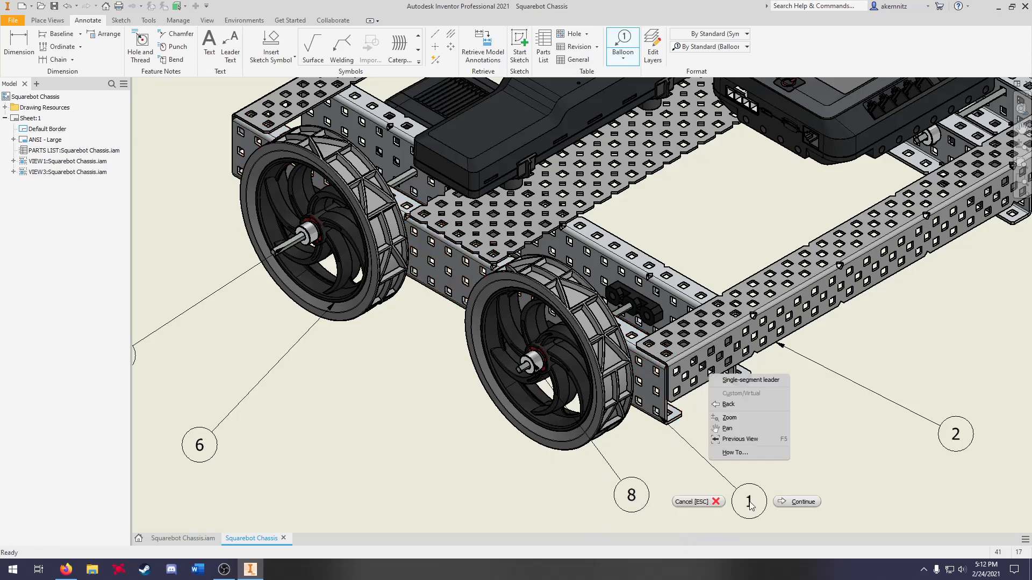
{"action": "left_click", "coordinate": [792, 506]}
{"action": "key", "text": "Escape"}
{"action": "scroll", "coordinate": [645, 326], "scroll_direction": "down", "scroll_amount": 3}
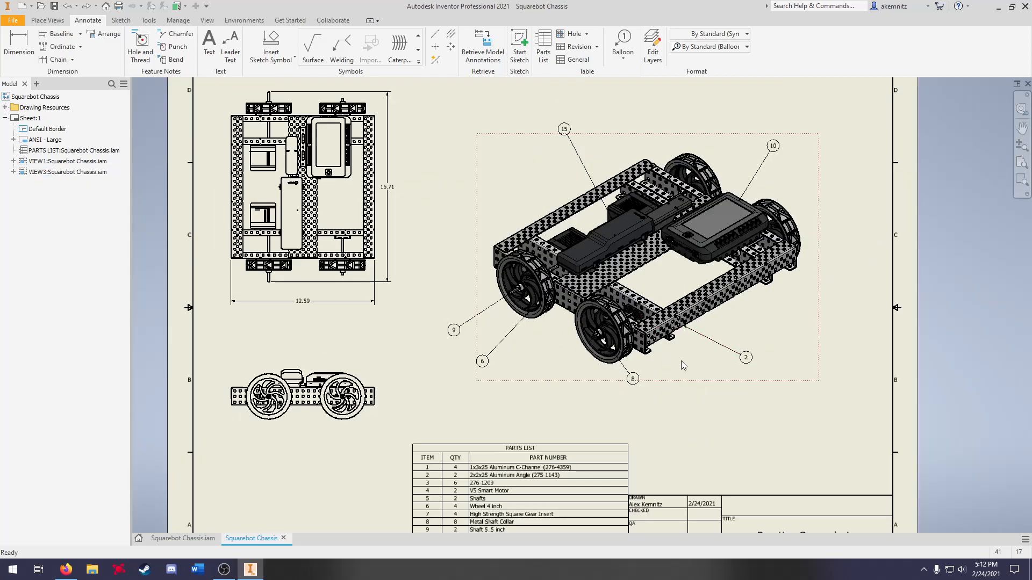
{"action": "scroll", "coordinate": [772, 257], "scroll_direction": "down", "scroll_amount": 3}
{"action": "scroll", "coordinate": [704, 250], "scroll_direction": "up", "scroll_amount": 6}
{"action": "scroll", "coordinate": [708, 250], "scroll_direction": "down", "scroll_amount": 2}
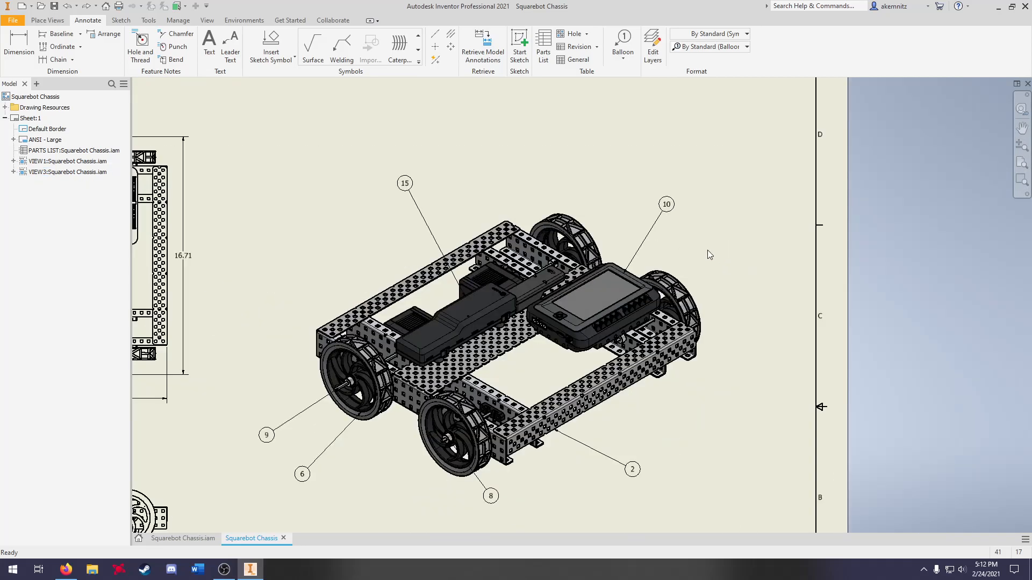
{"action": "scroll", "coordinate": [708, 250], "scroll_direction": "down", "scroll_amount": 3}
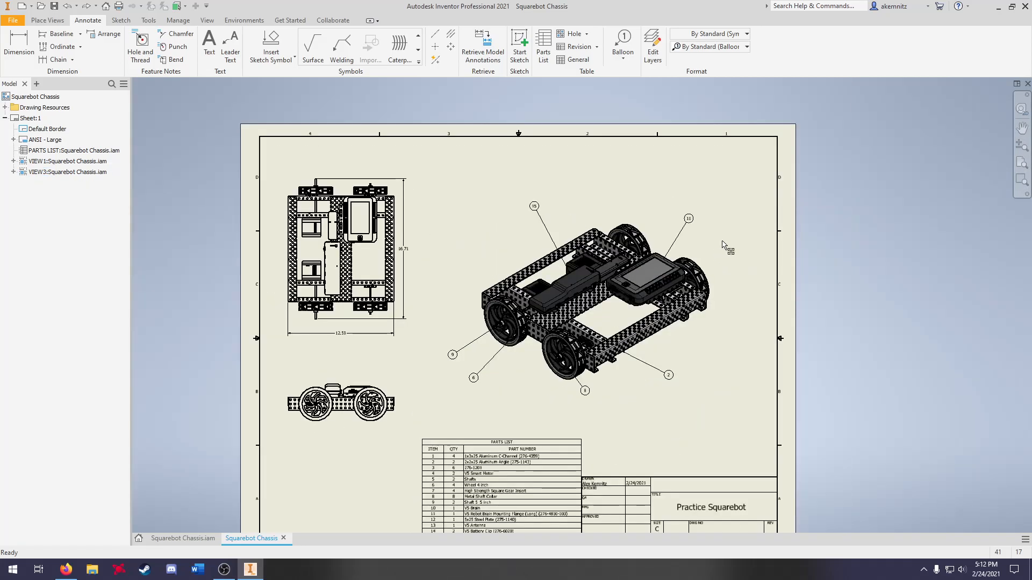